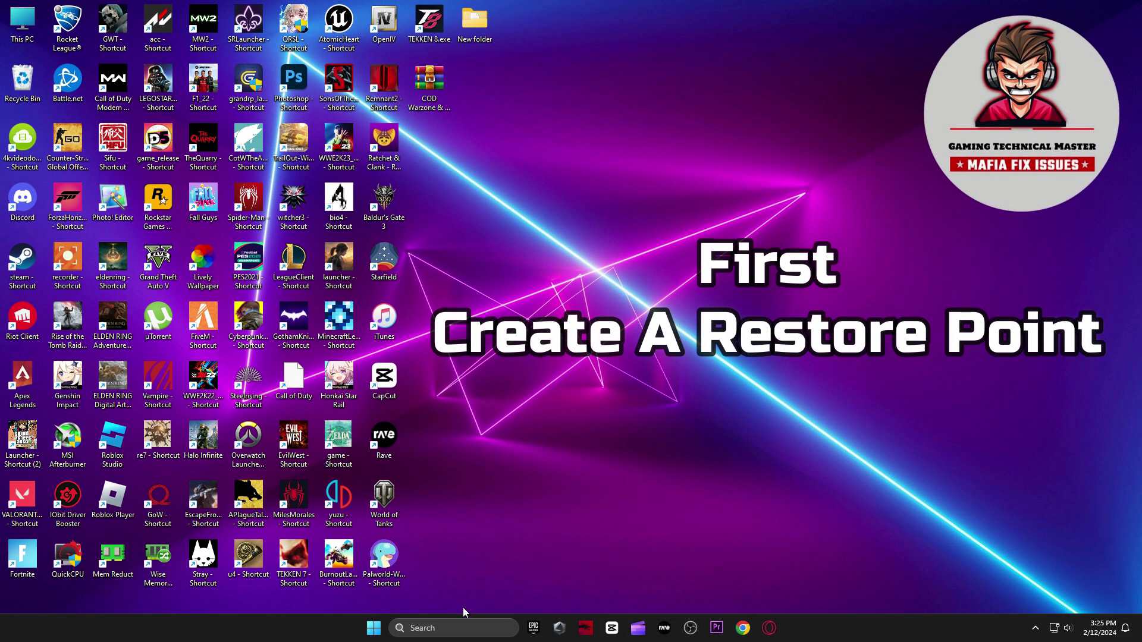
# Open the restore point settings and confirm the Local Disk (C:) configuration with system protection turned on
pyautogui.click(462, 625)
pyautogui.write('create a restore point')
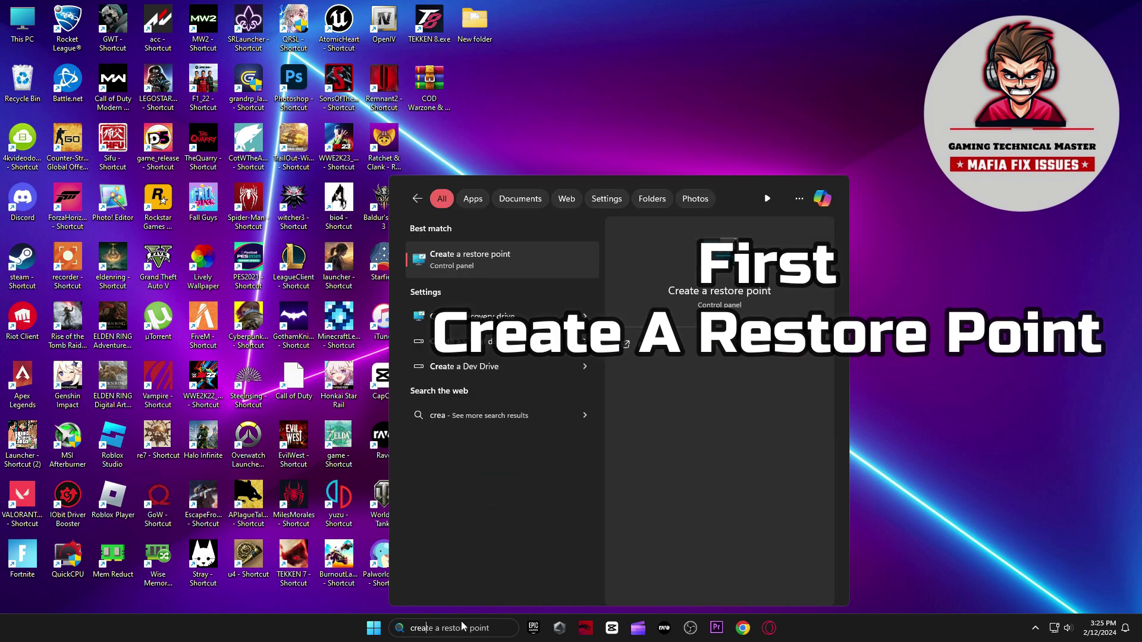
pyautogui.click(492, 259)
pyautogui.moveTo(200, 47); pyautogui.dragTo(687, 135)
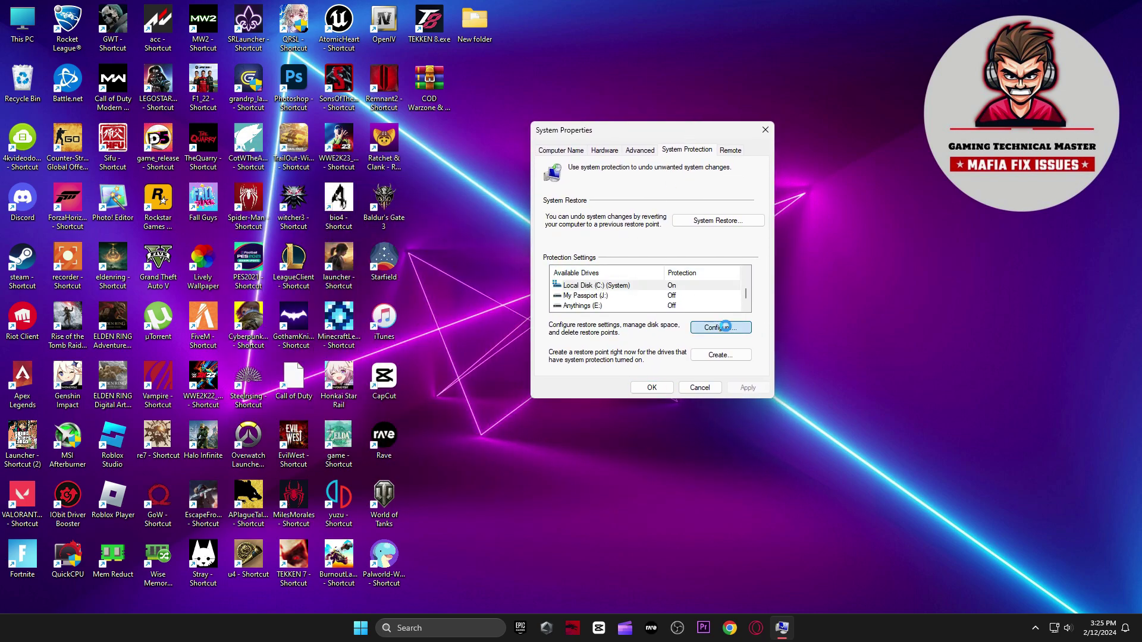
pyautogui.click(725, 327)
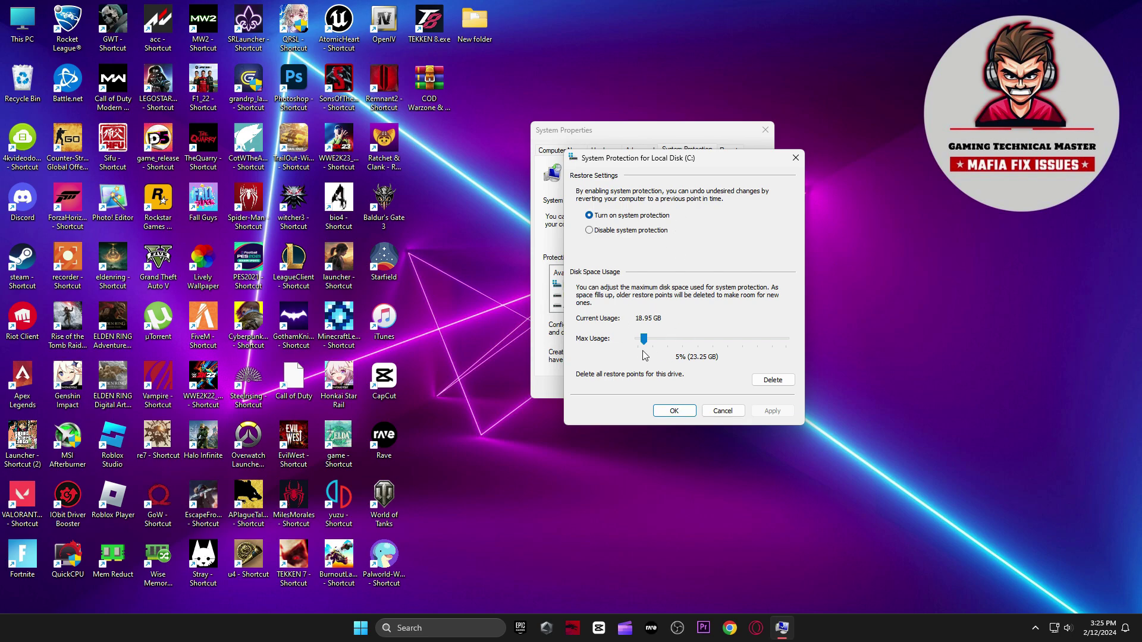
pyautogui.click(673, 411)
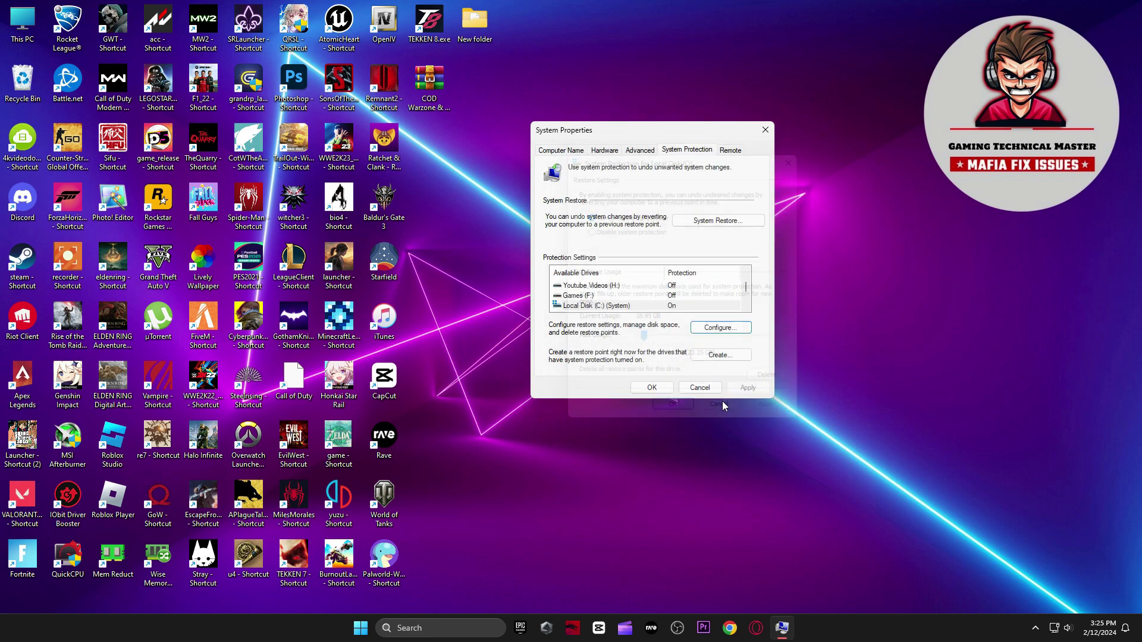
# Create a restore point described as "backup" and close System Properties
pyautogui.click(719, 355)
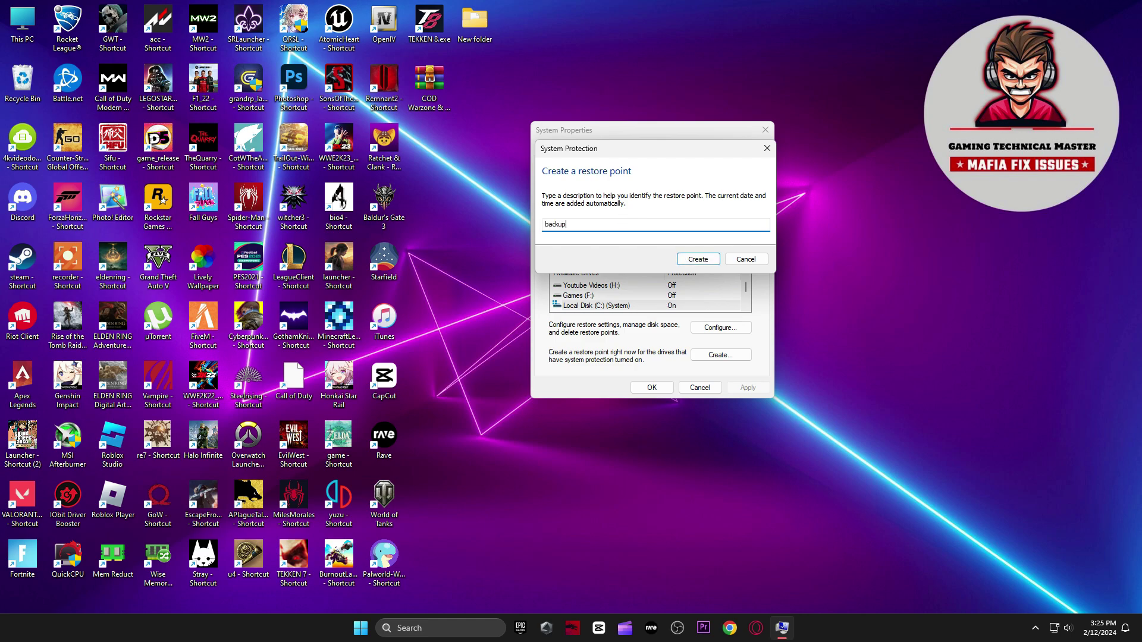
pyautogui.click(681, 262)
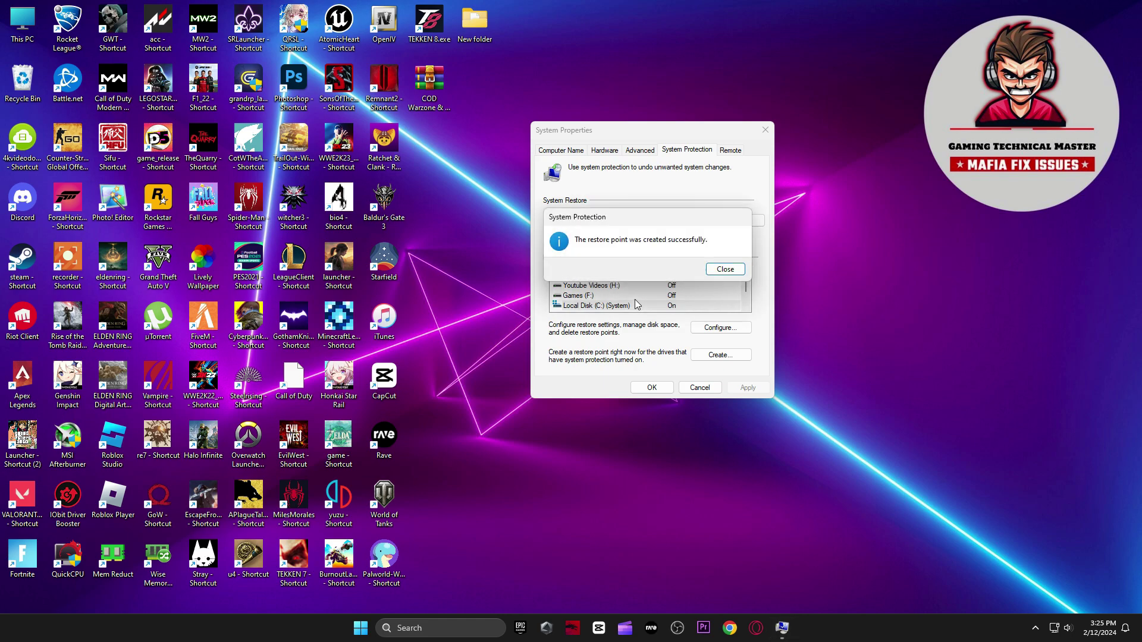
pyautogui.click(709, 271)
pyautogui.click(652, 387)
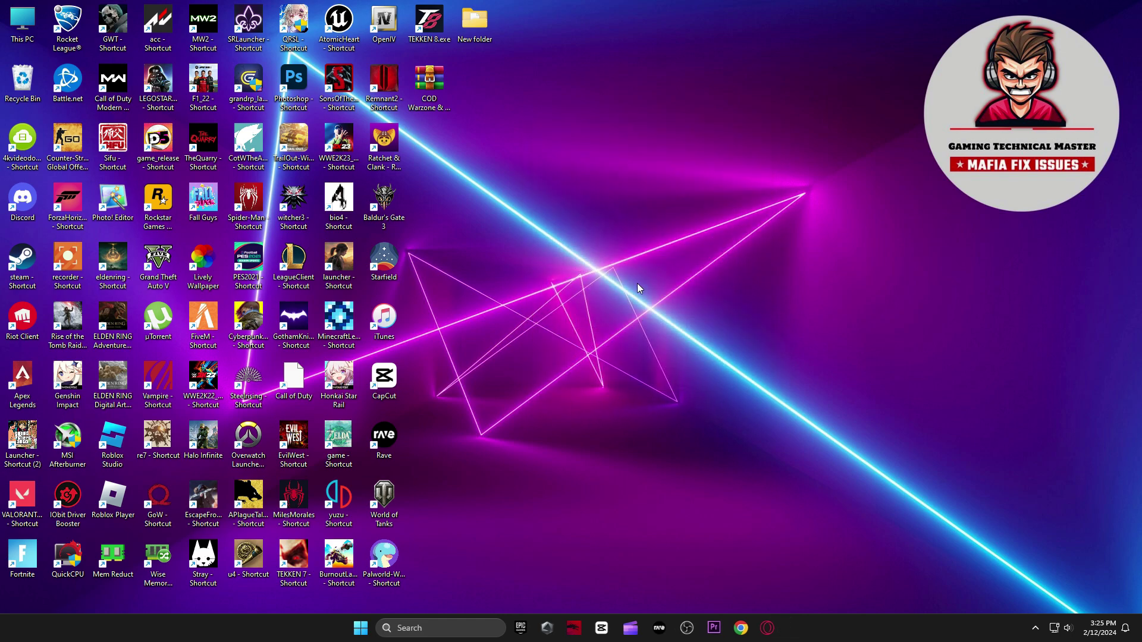
# Extract the COD Warzone & Modern Warfare 3 FPS Boost Pack archive with WinRAR and place the extracted folder beside it on the desktop
pyautogui.moveTo(425, 116); pyautogui.dragTo(651, 176)
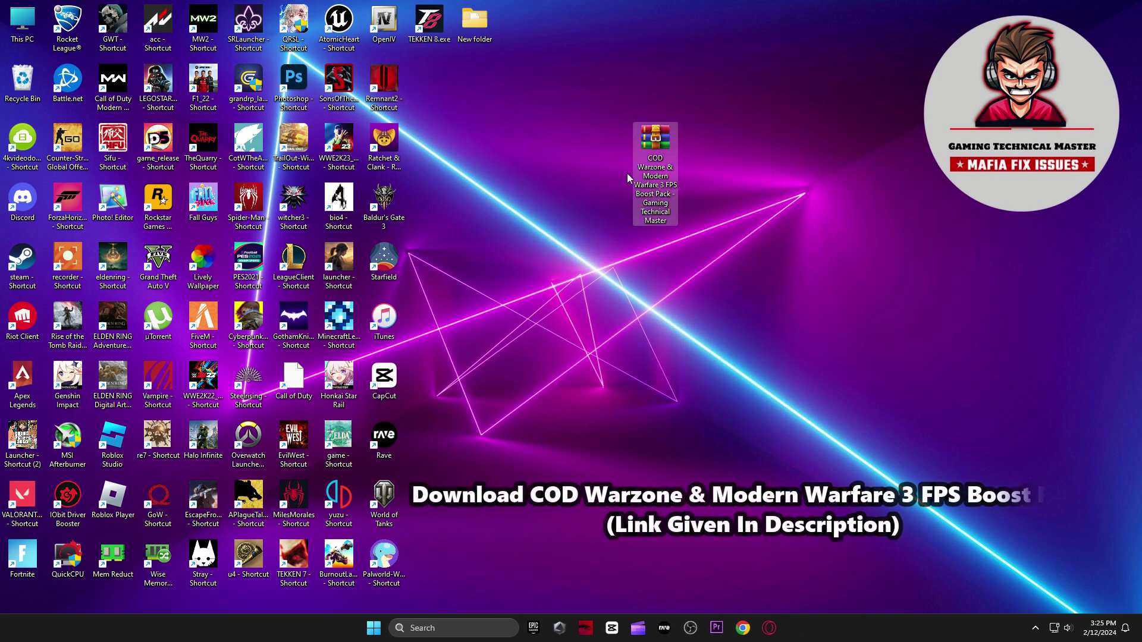
pyautogui.rightClick(653, 190)
pyautogui.moveTo(714, 412)
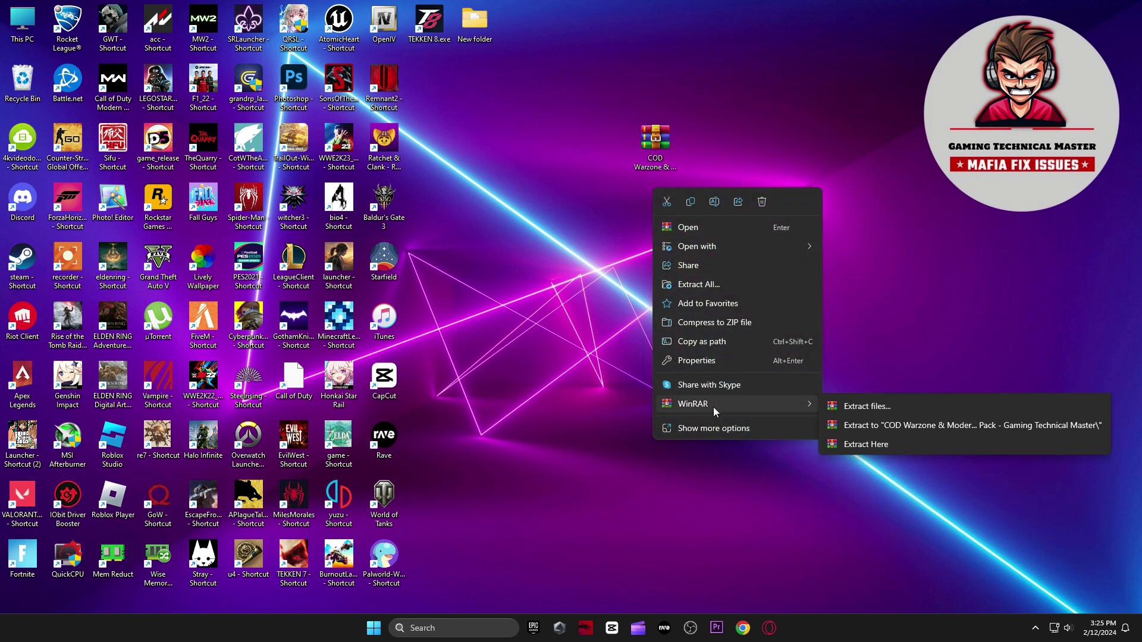
pyautogui.click(859, 463)
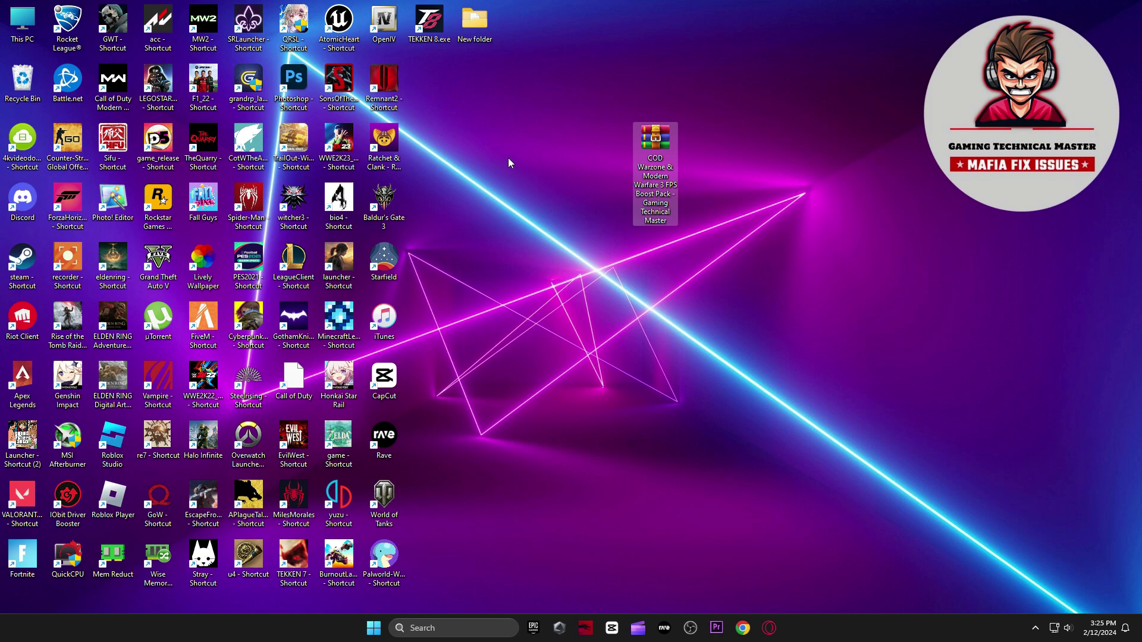
pyautogui.moveTo(440, 109); pyautogui.dragTo(585, 167)
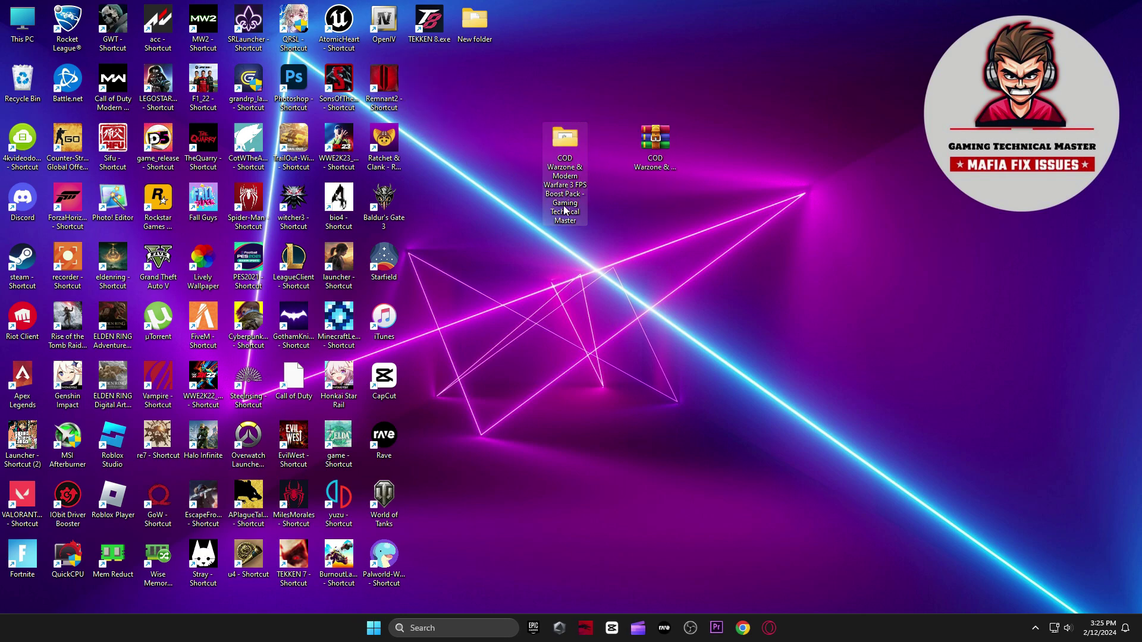
# Run the Delete Temporary Files and Delete Windows Update Cache scripts from the extracted pack's Cleanup folder
pyautogui.doubleClick(562, 145)
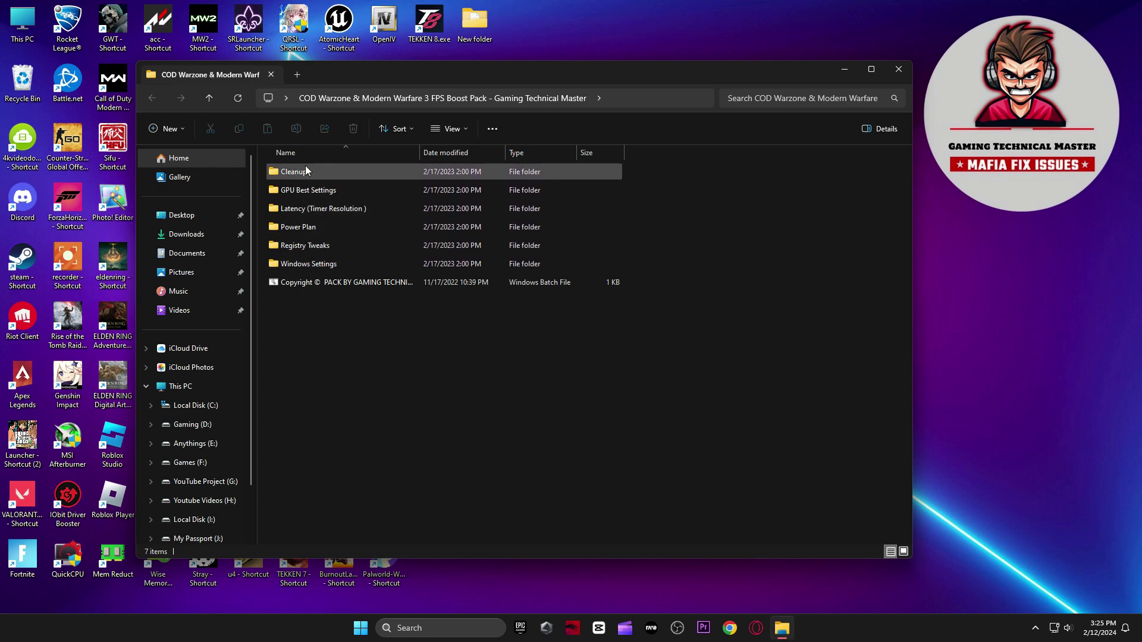
pyautogui.doubleClick(305, 175)
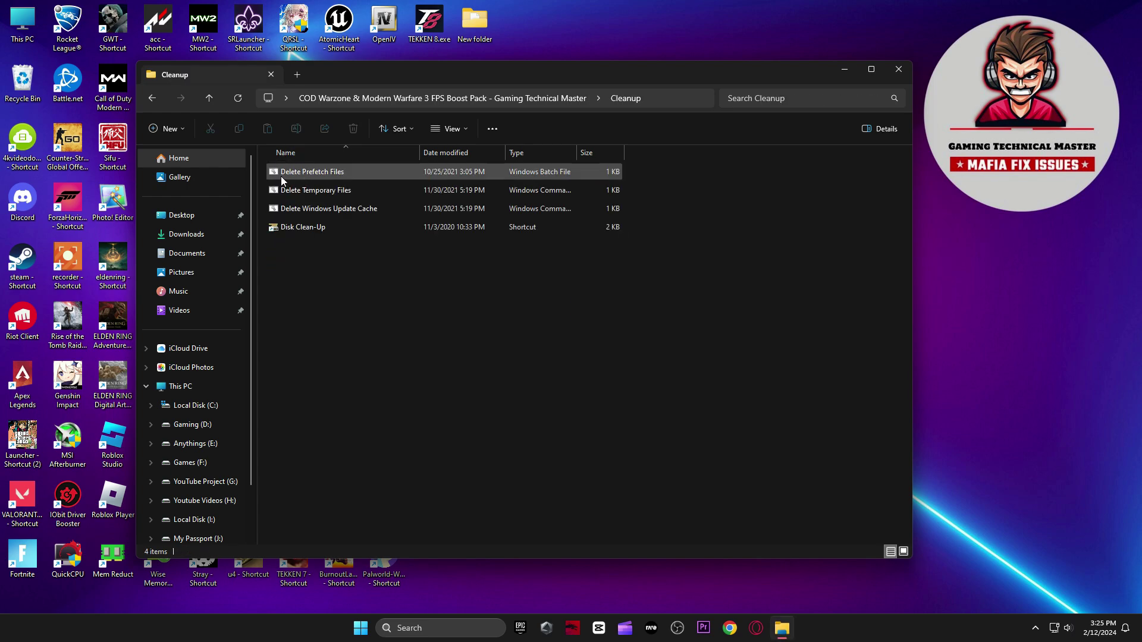
pyautogui.click(303, 190)
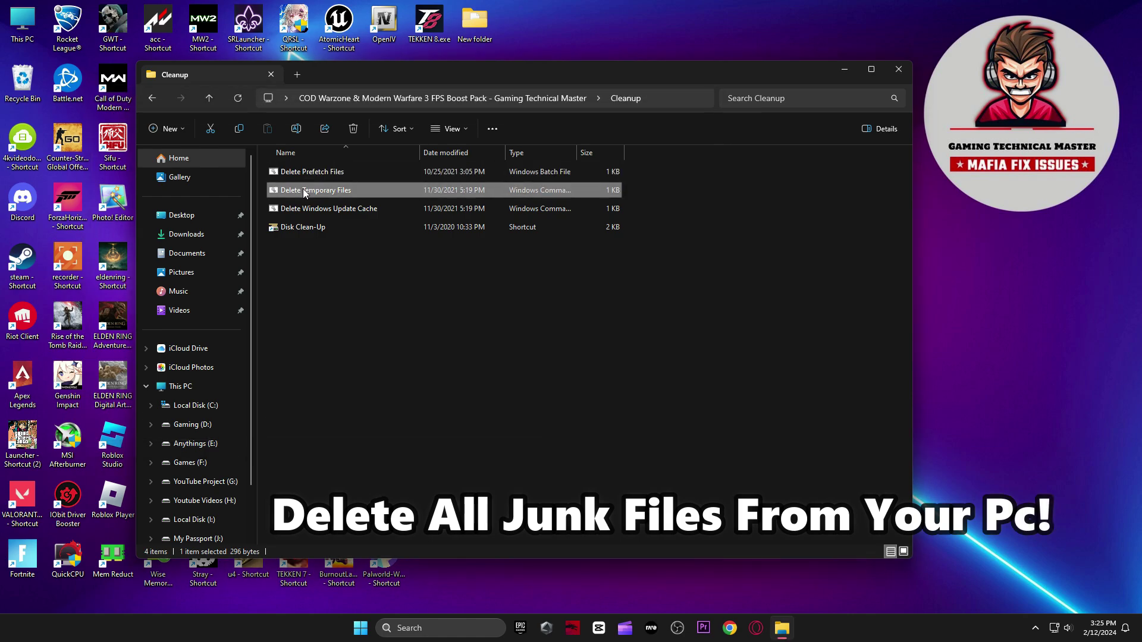
pyautogui.doubleClick(303, 190)
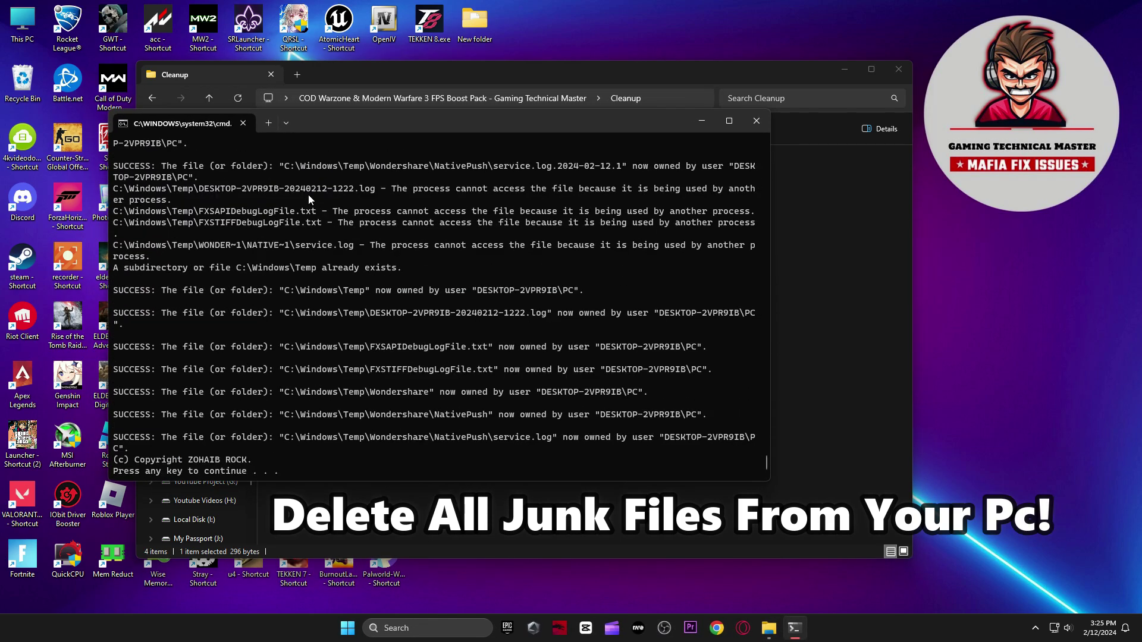
pyautogui.press('Return')
pyautogui.doubleClick(309, 205)
pyautogui.press('Return')
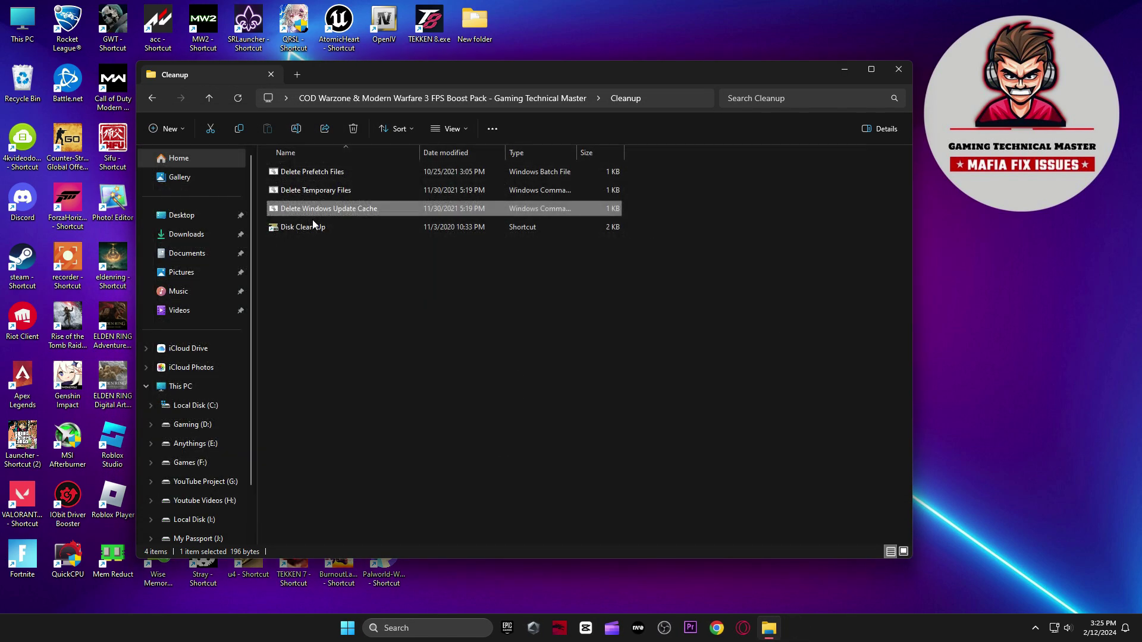
# Run Disk Clean-Up on drive C:, including DirectX Shader Cache, Delivery Optimization Files and Recycle Bin, and confirm the deletion
pyautogui.doubleClick(303, 226)
pyautogui.click(825, 92)
pyautogui.click(844, 69)
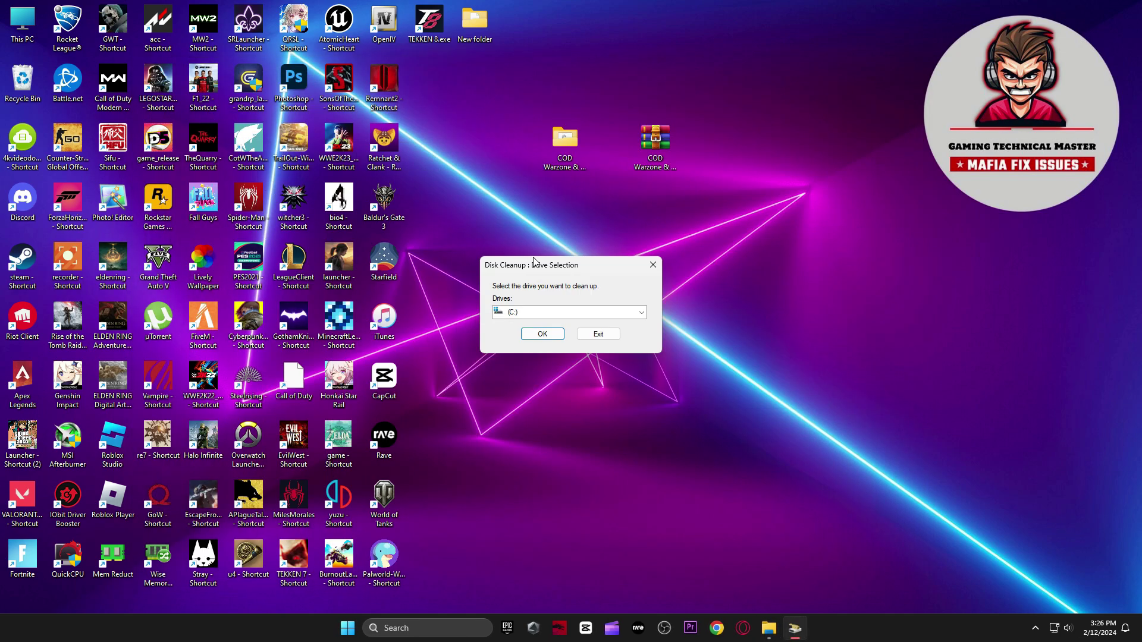
pyautogui.moveTo(533, 261); pyautogui.dragTo(608, 235)
pyautogui.click(617, 307)
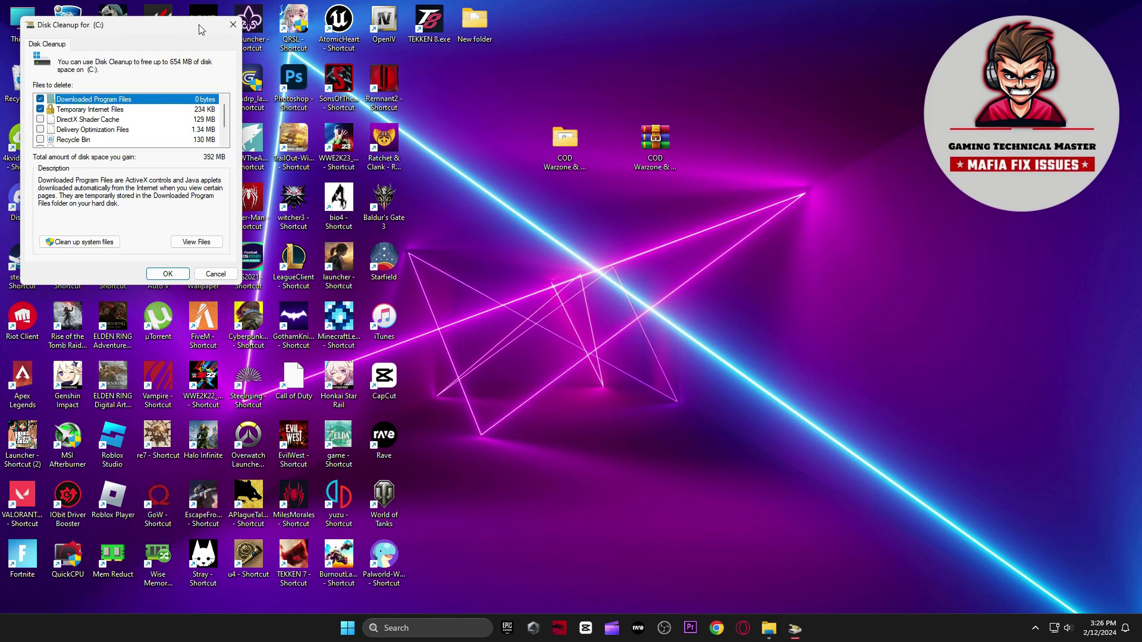
pyautogui.moveTo(200, 28); pyautogui.dragTo(674, 96)
pyautogui.click(515, 186)
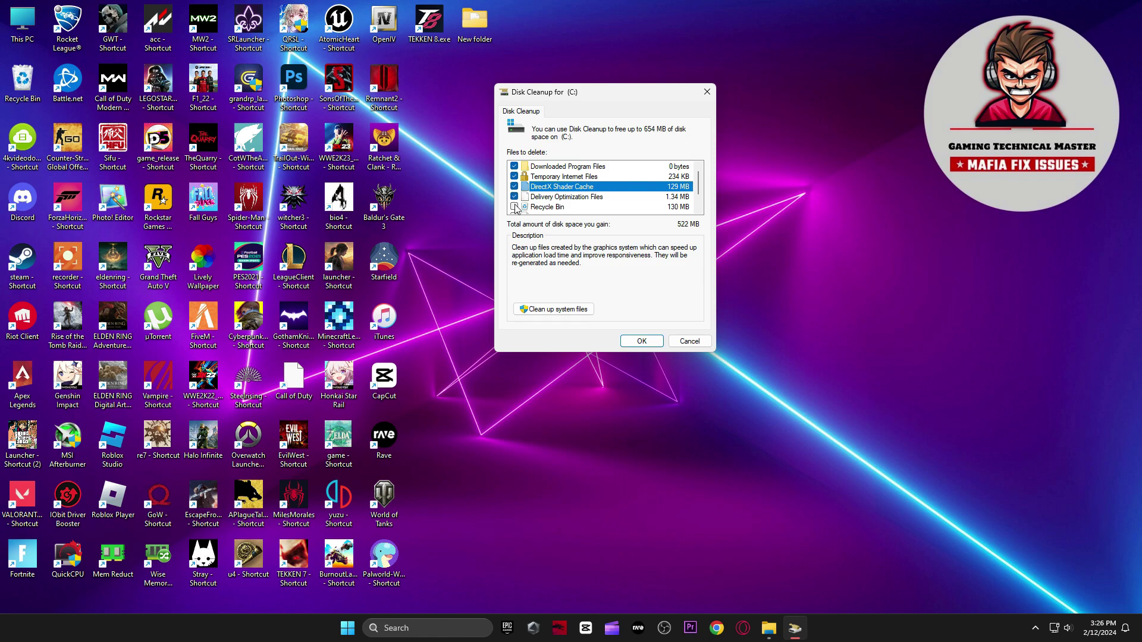
pyautogui.click(514, 207)
pyautogui.scroll(-1, 517, 205)
pyautogui.click(640, 341)
pyautogui.click(615, 316)
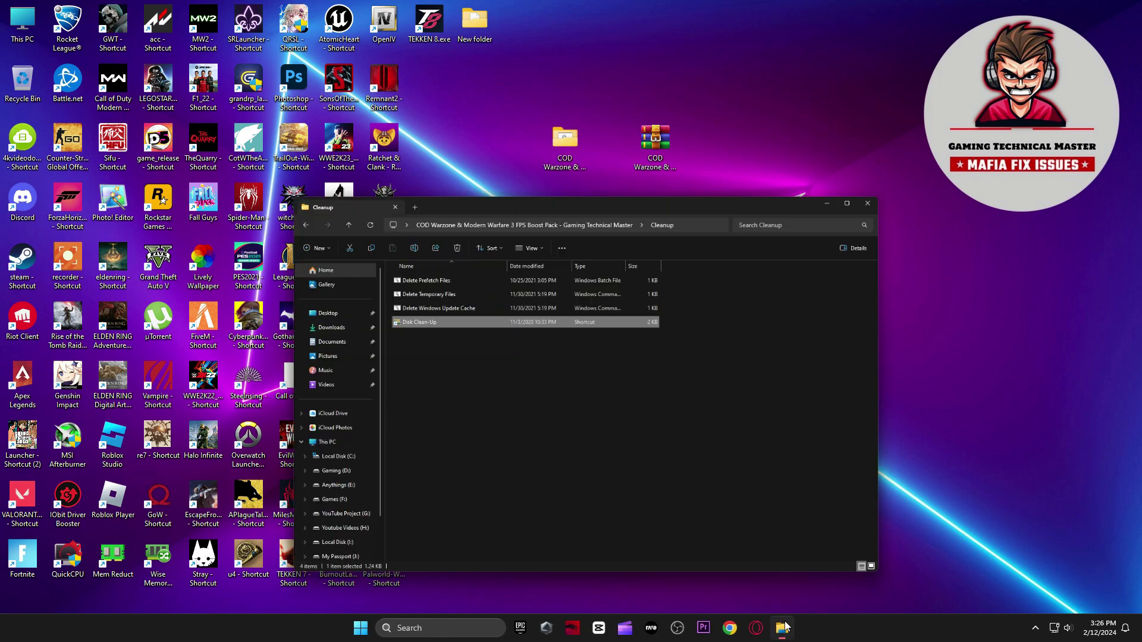
# Open the pack's GPU Best Settings folder and show its contents as extra large icons
pyautogui.click(144, 101)
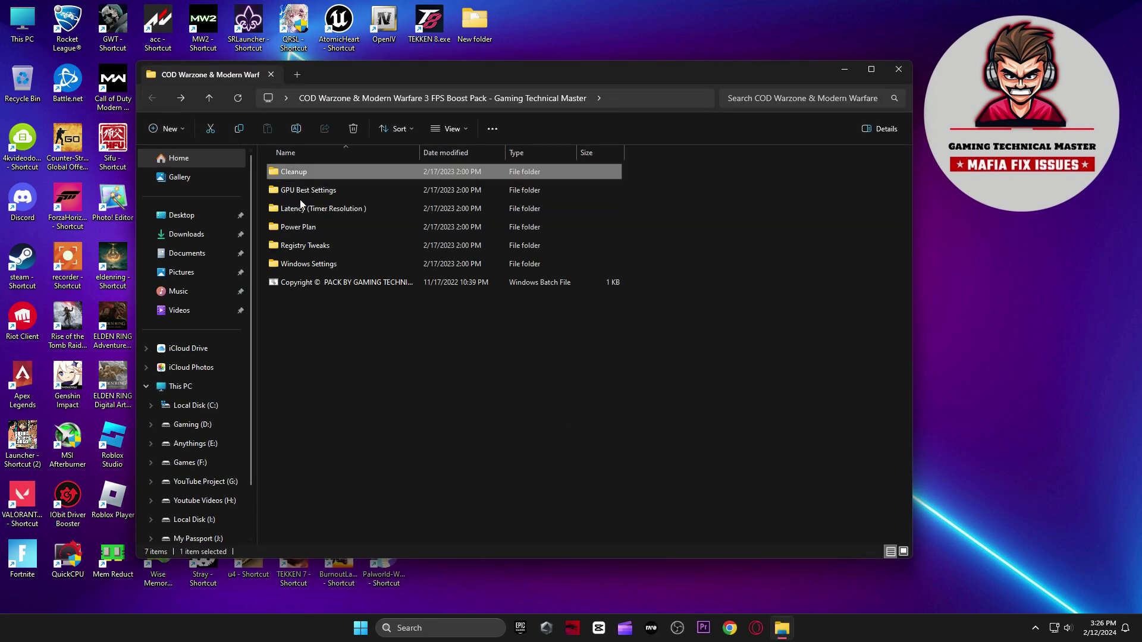
pyautogui.doubleClick(315, 216)
pyautogui.rightClick(406, 320)
pyautogui.moveTo(459, 331)
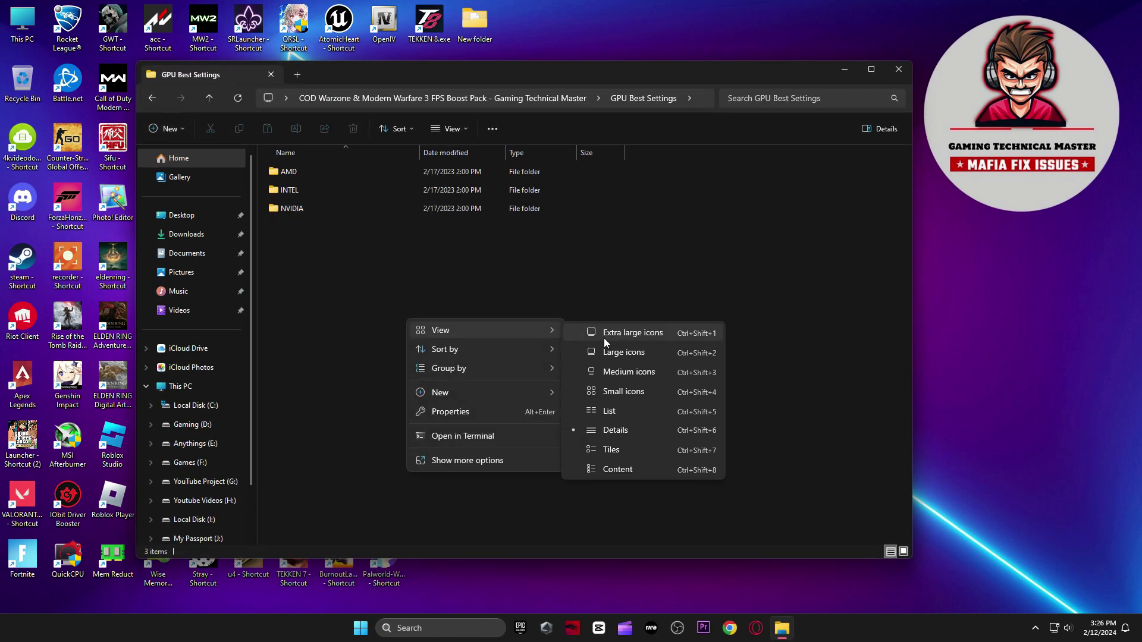
pyautogui.click(602, 334)
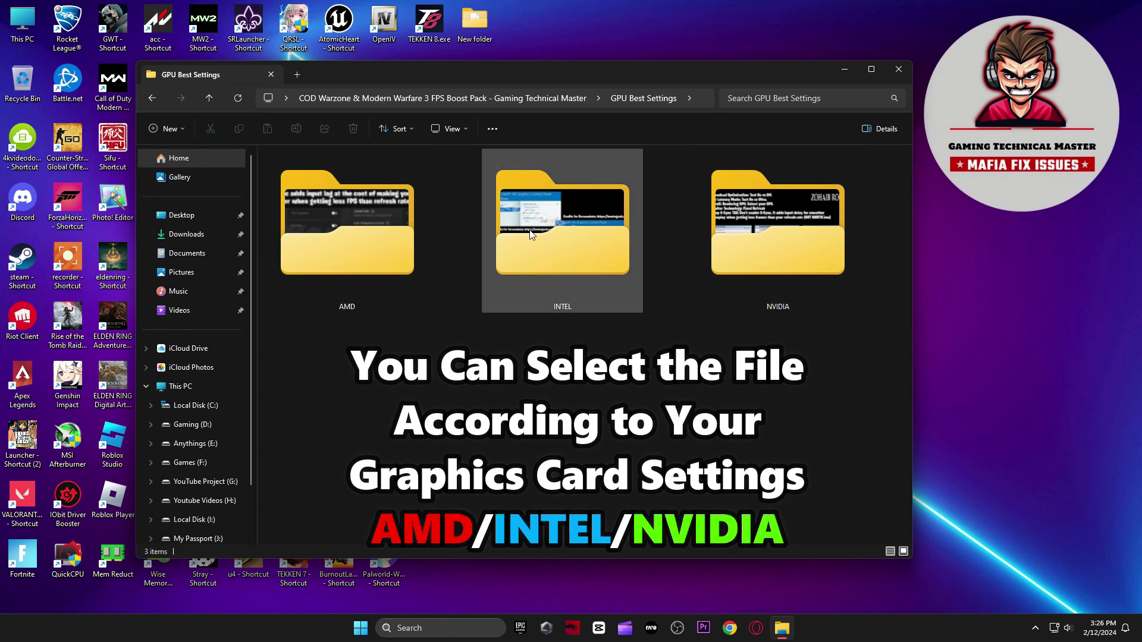
# View the three AMD settings images and return to the GPU Best Settings folder
pyautogui.doubleClick(323, 232)
pyautogui.click(317, 178)
pyautogui.doubleClick(317, 178)
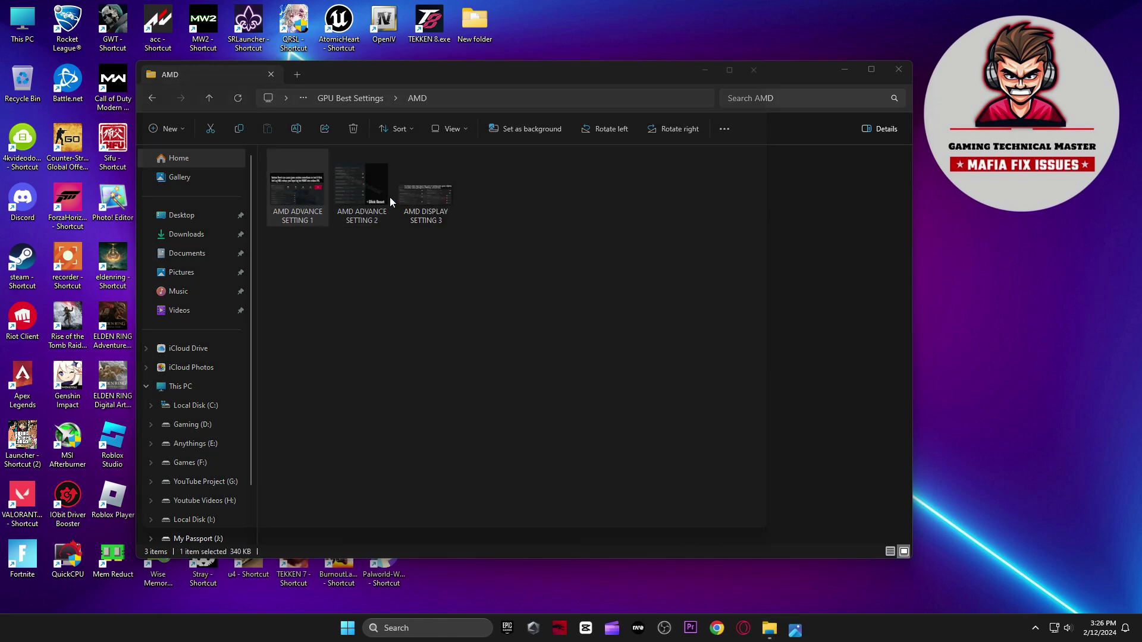
pyautogui.press('Right')
pyautogui.press('Right')
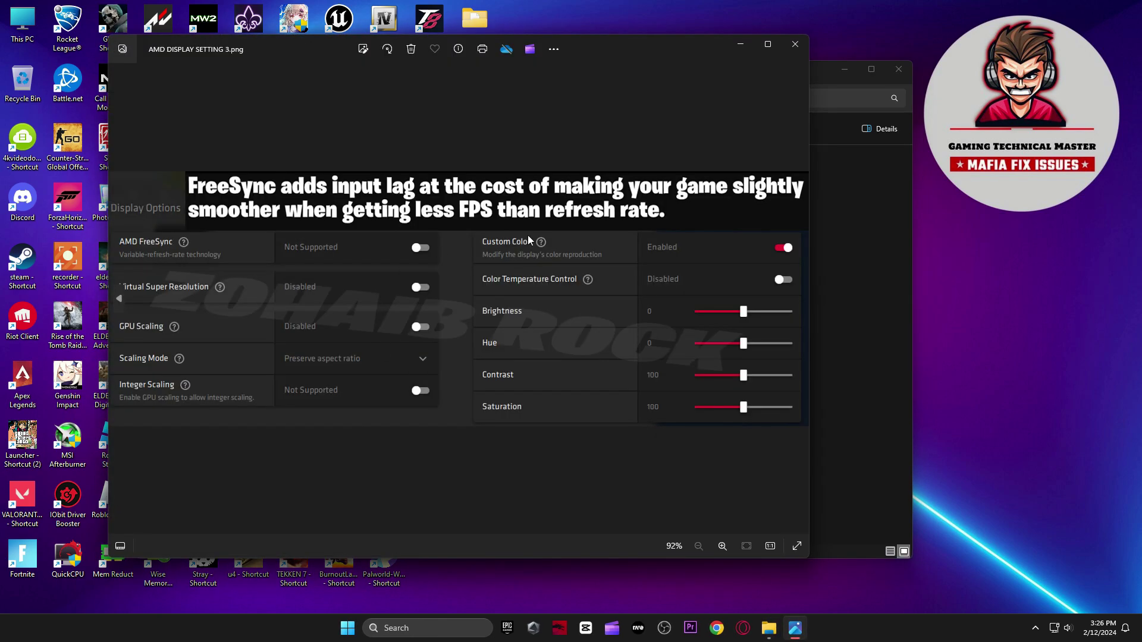
pyautogui.hotkey('alt', 'F4')
pyautogui.hotkey('alt', 'Left')
# View the Intel graphics settings images and return to the GPU Best Settings folder
pyautogui.doubleClick(549, 262)
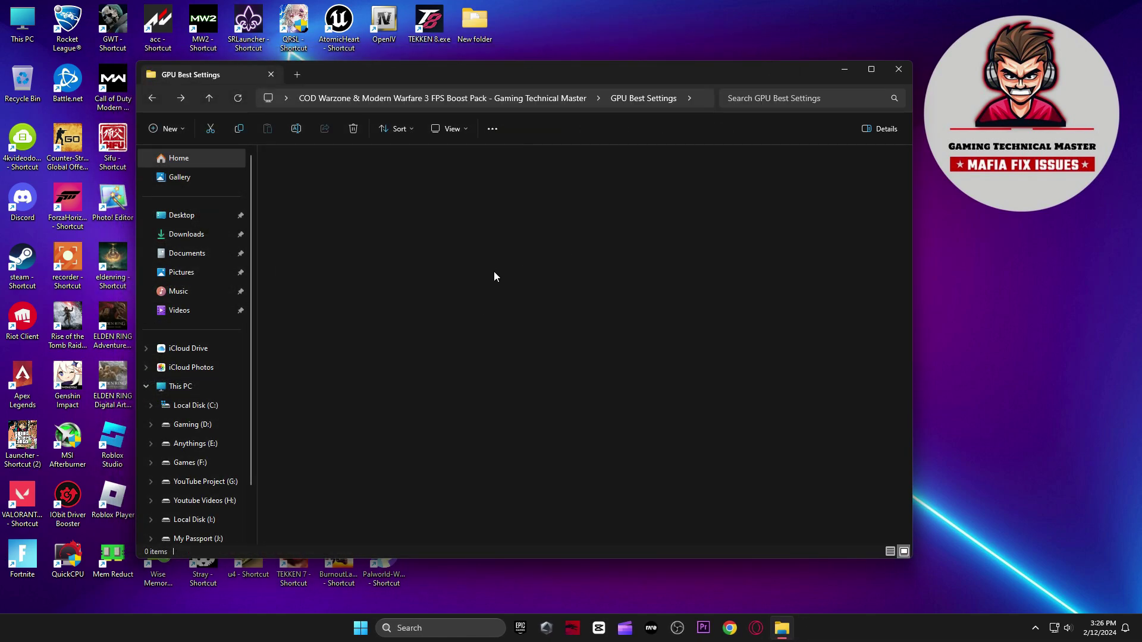
pyautogui.click(295, 196)
pyautogui.doubleClick(293, 196)
pyautogui.press('Right')
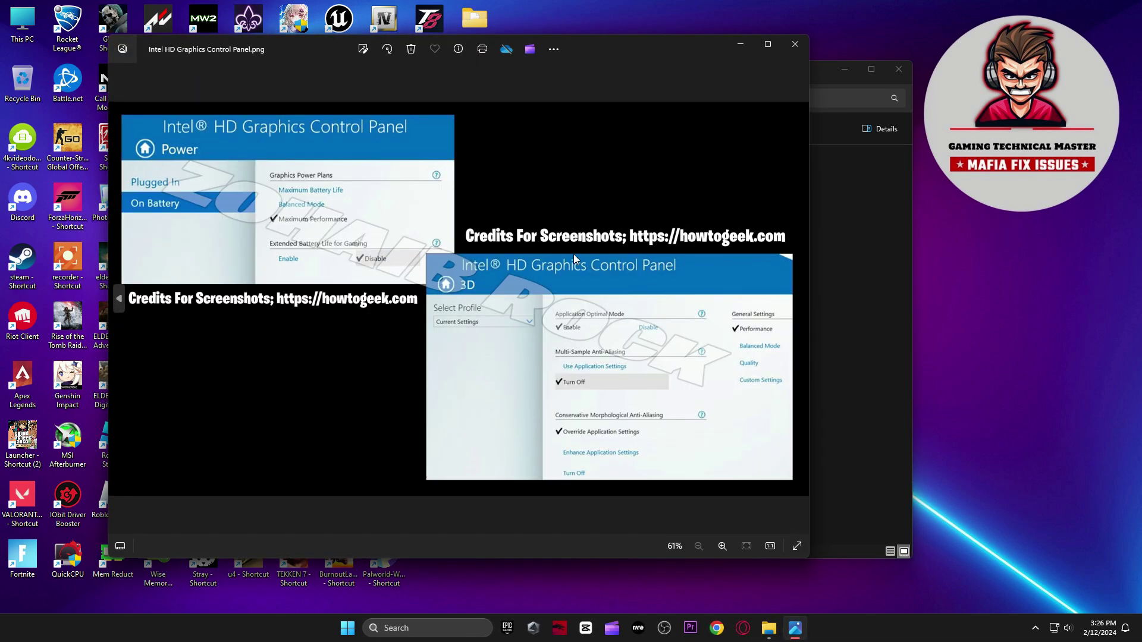
pyautogui.hotkey('alt', 'F4')
pyautogui.hotkey('alt', 'Left')
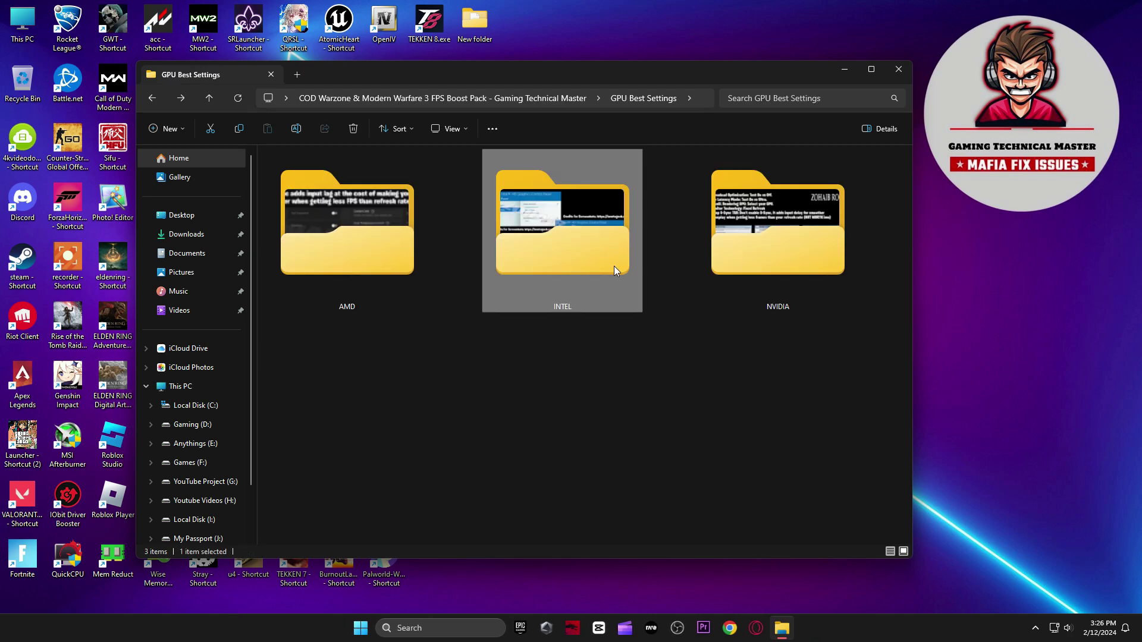
# Open the Manage 3D Settings reference image in the NVIDIA folder
pyautogui.doubleClick(743, 244)
pyautogui.click(316, 214)
pyautogui.doubleClick(316, 214)
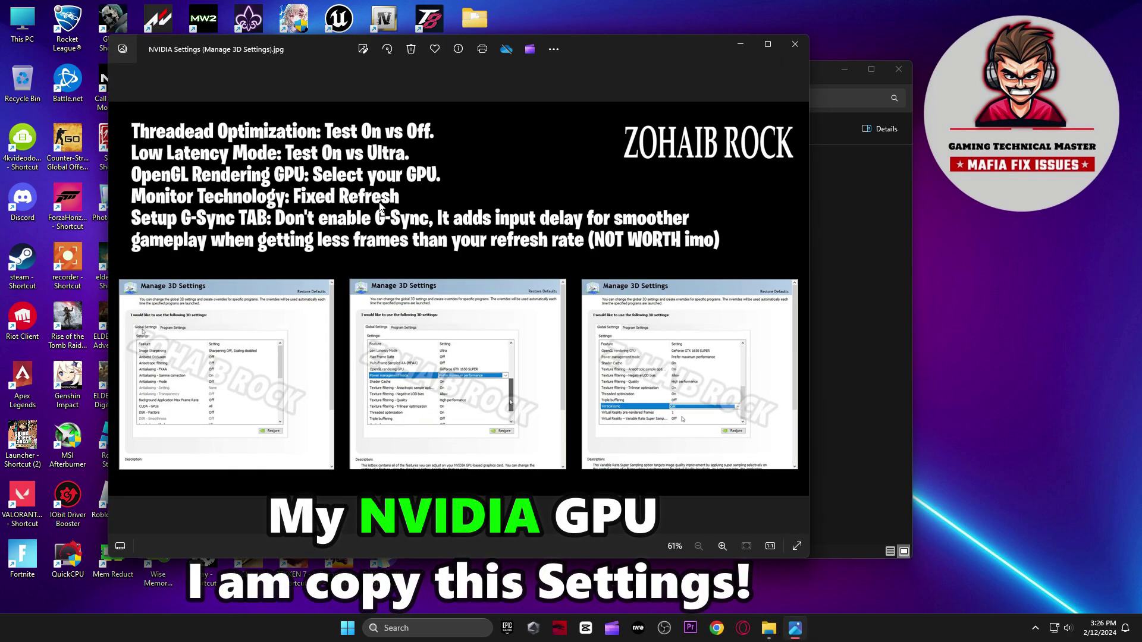
# Open NVIDIA Control Panel, review the global options under Manage 3D settings, and close the control panel
pyautogui.rightClick(995, 255)
pyautogui.click(1021, 427)
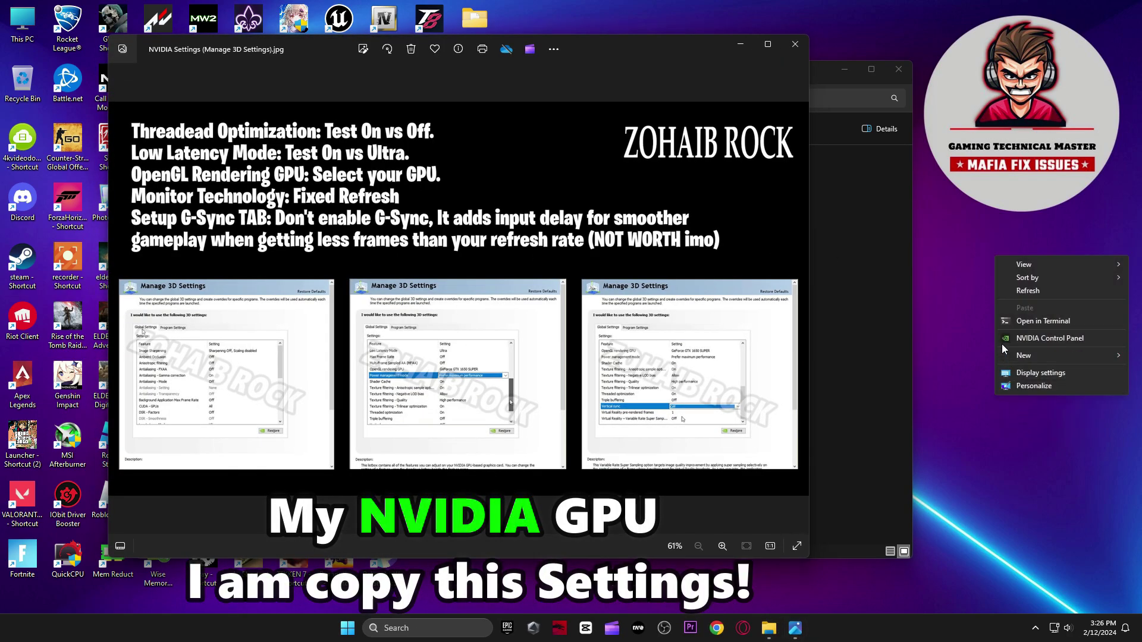
pyautogui.click(1042, 340)
pyautogui.hotkey('alt', 'F4')
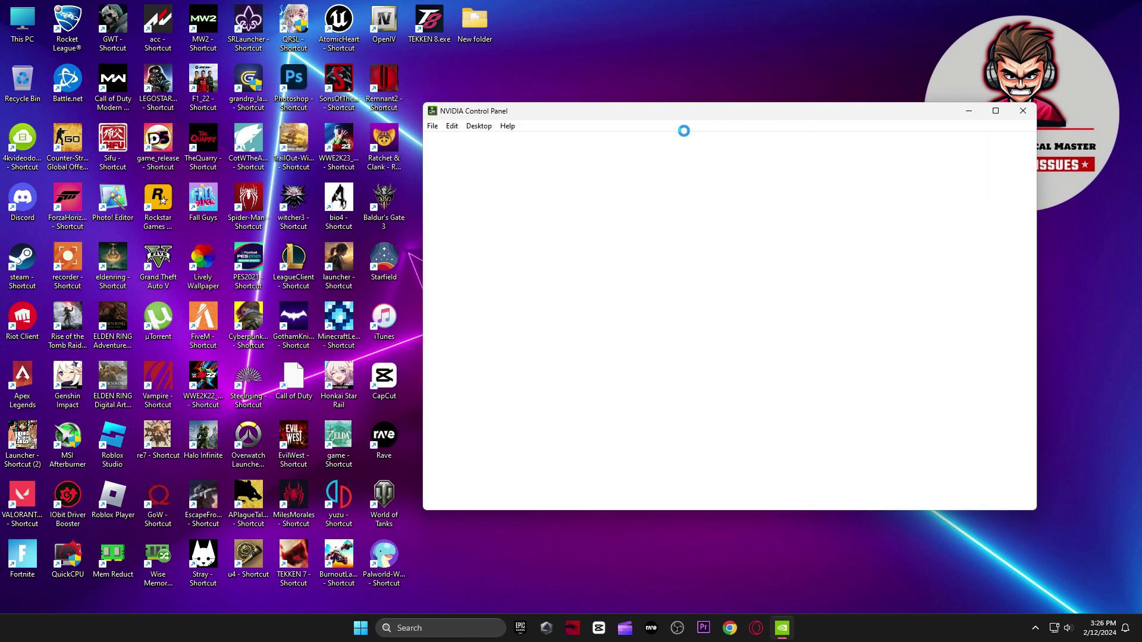
pyautogui.moveTo(716, 123); pyautogui.dragTo(707, 76)
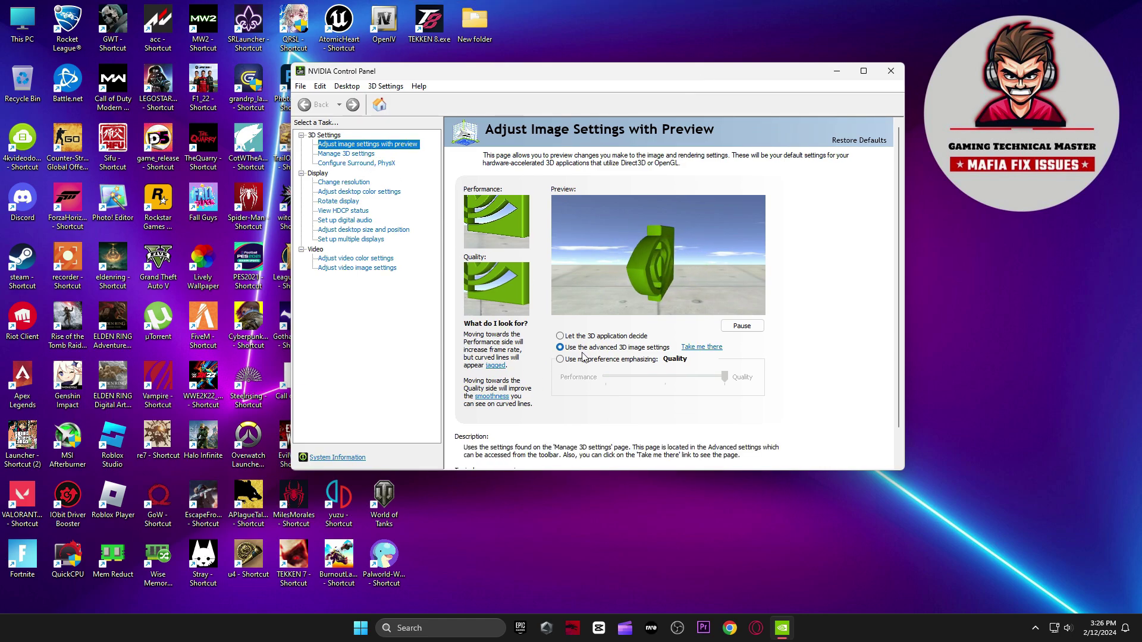
pyautogui.click(345, 156)
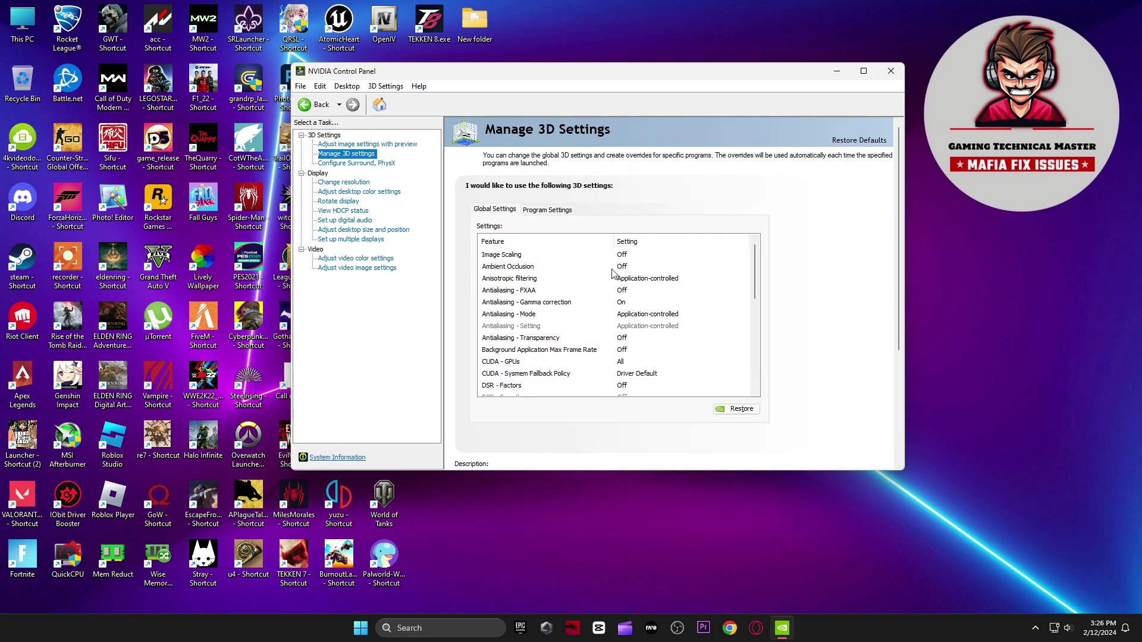
pyautogui.scroll(-7, 639, 290)
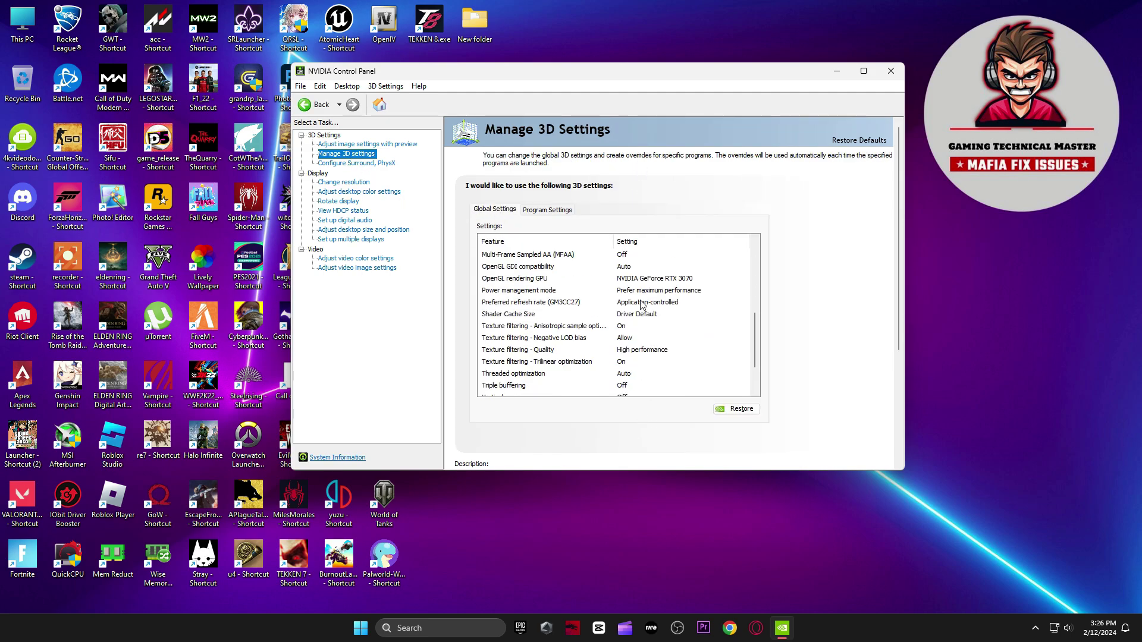
pyautogui.click(405, 144)
pyautogui.click(890, 71)
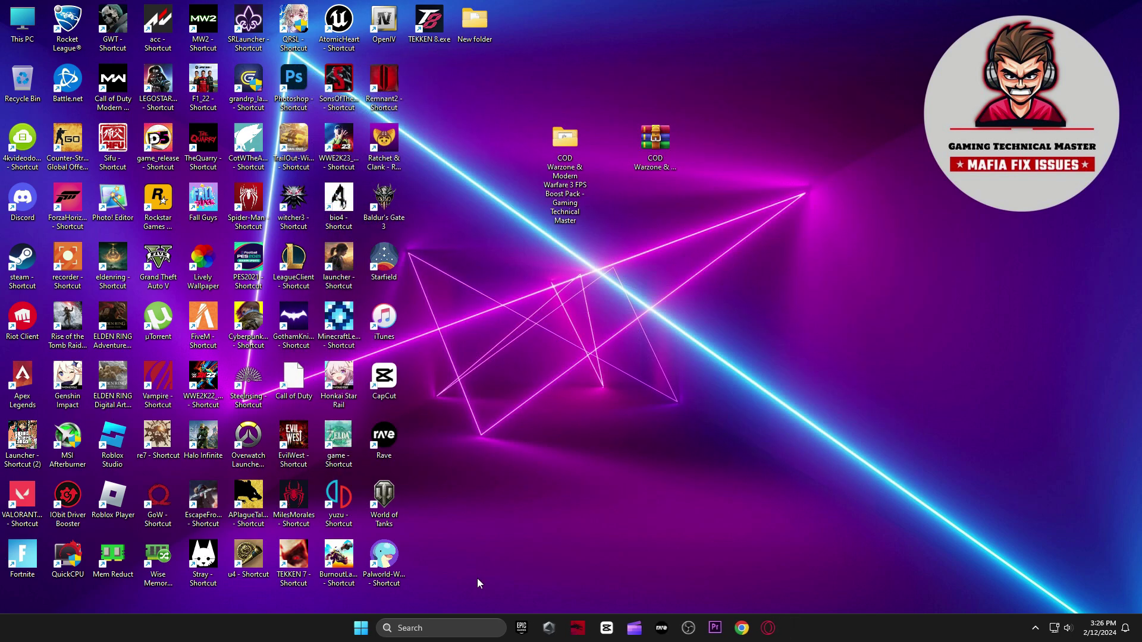
# Open GeForce Experience, check the Drivers page for the latest Game Ready driver, and close the program
pyautogui.click(460, 630)
pyautogui.write('gef')
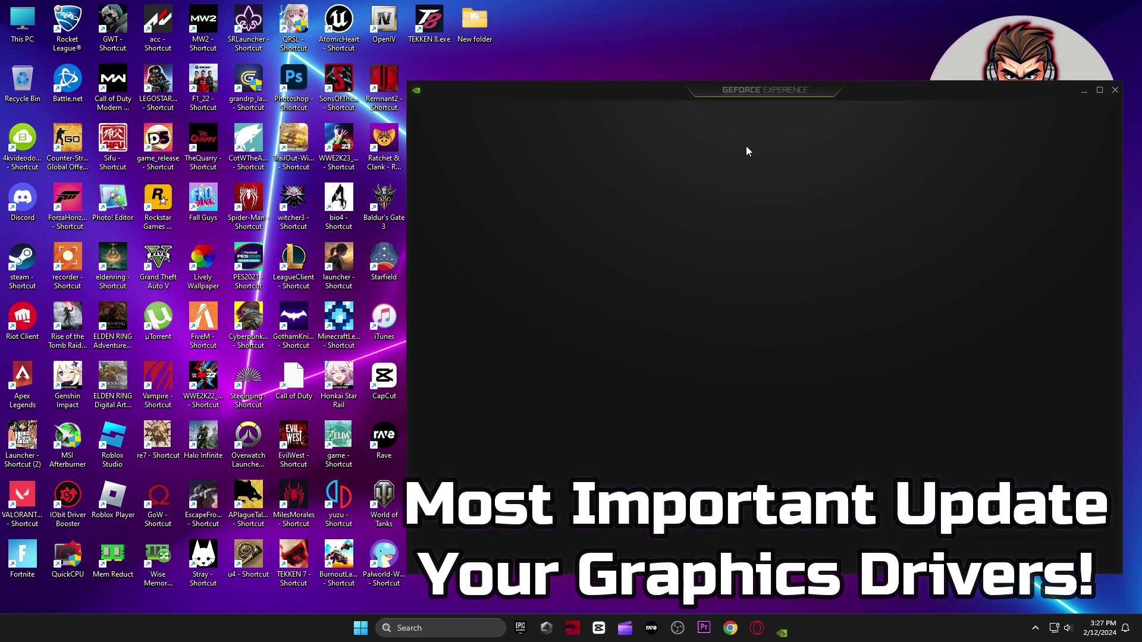
pyautogui.moveTo(666, 81); pyautogui.dragTo(683, 82)
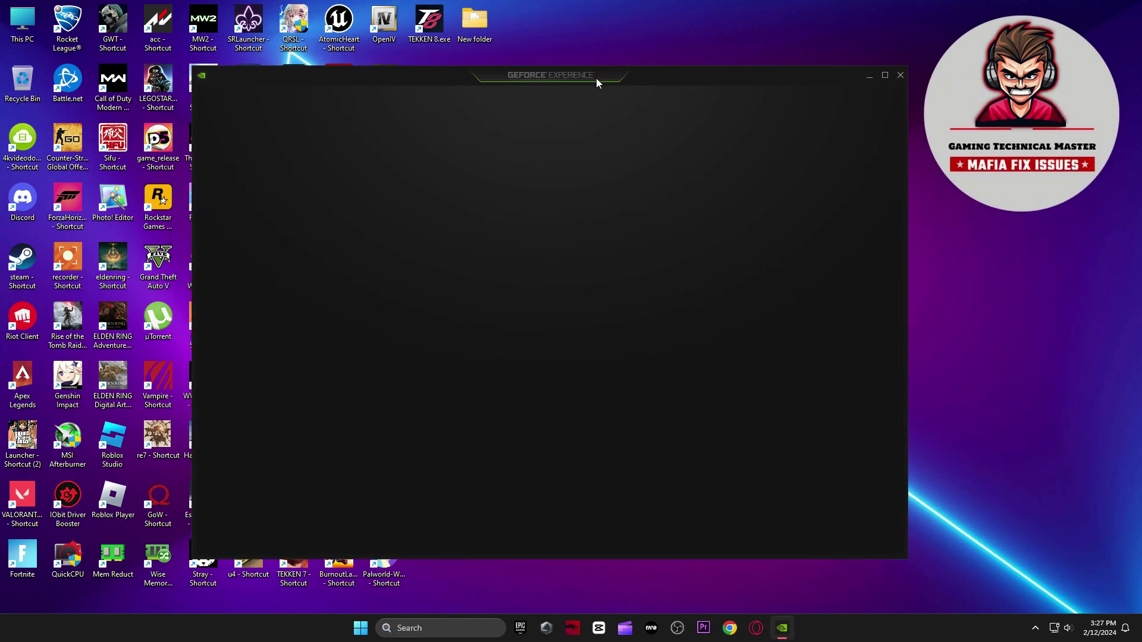
pyautogui.click(310, 100)
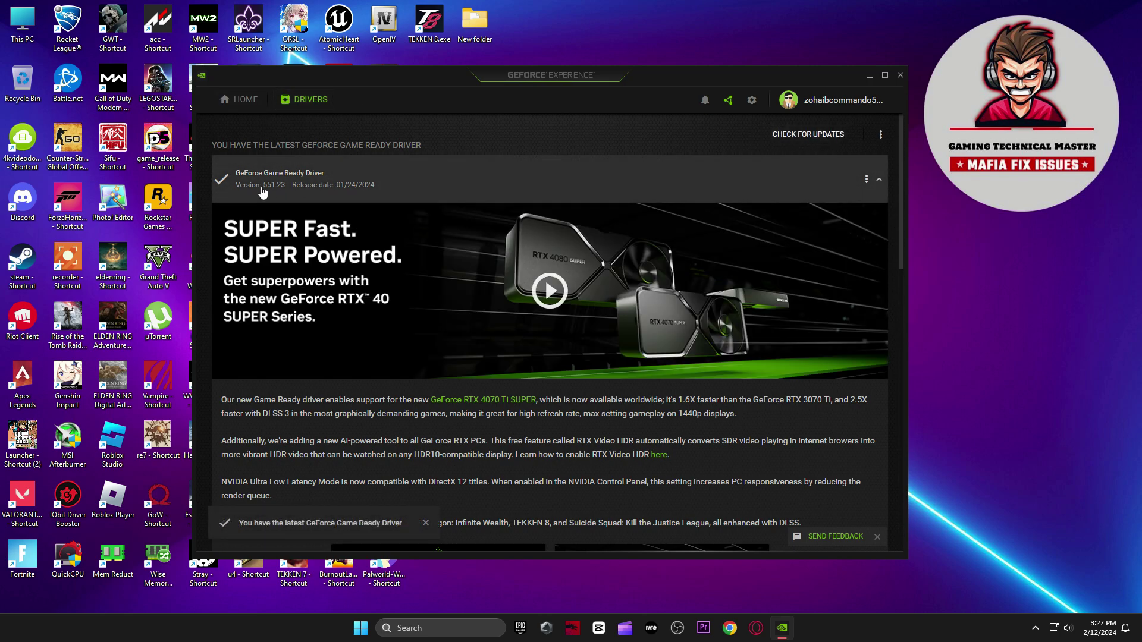
pyautogui.click(900, 75)
# Run Timer Resolution from the boost pack's Latency folder, set the timer to maximum, and leave it running minimized
pyautogui.doubleClick(566, 136)
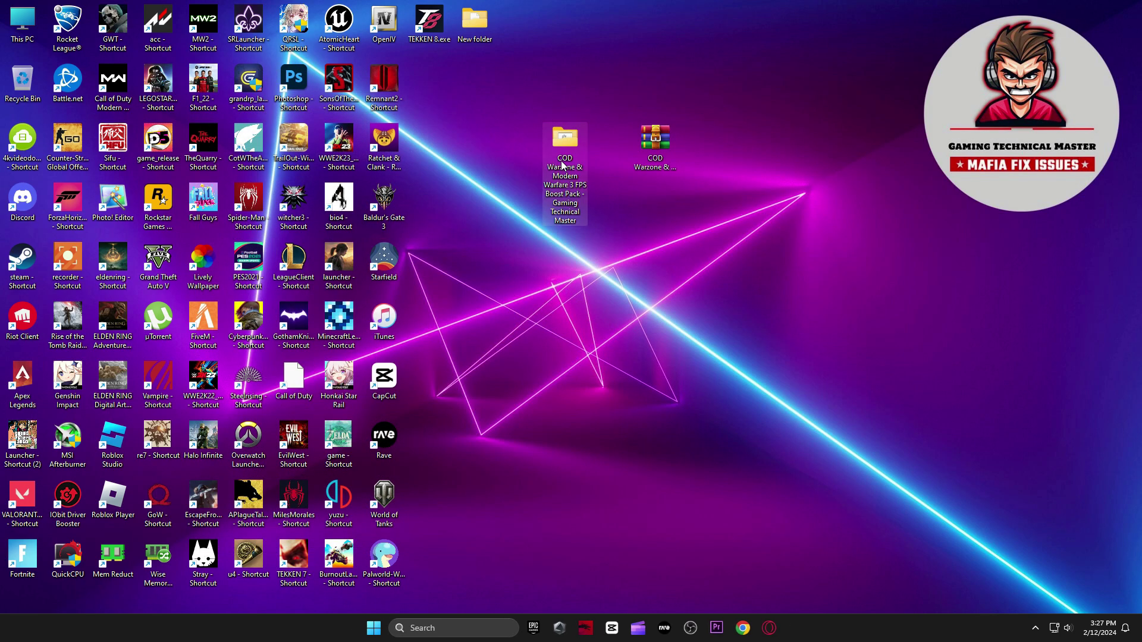
pyautogui.doubleClick(327, 210)
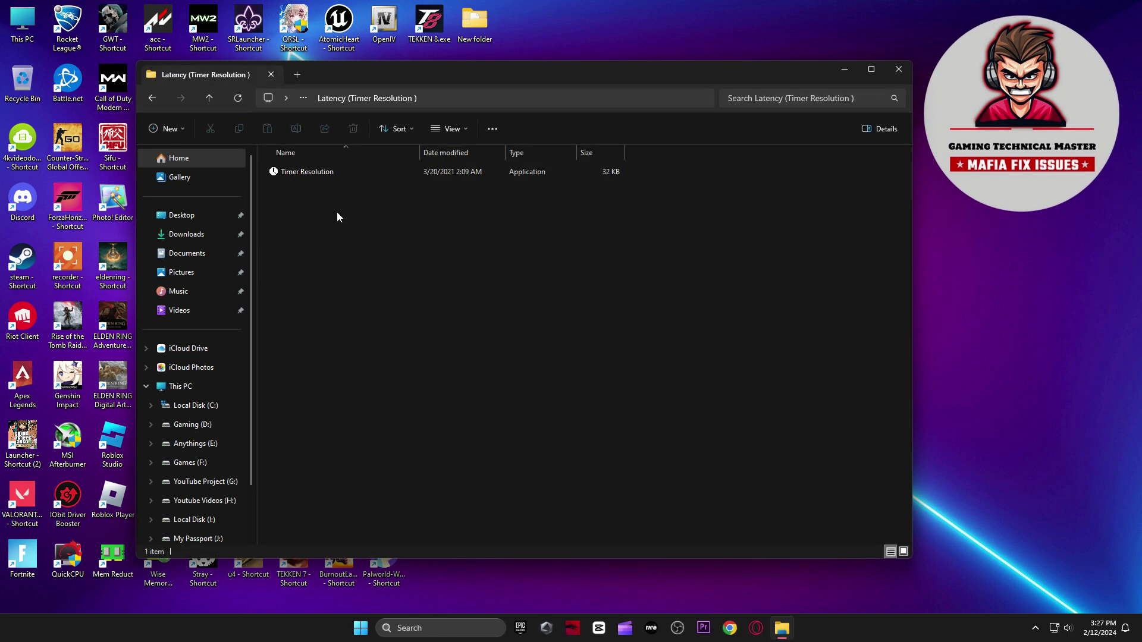
pyautogui.doubleClick(316, 173)
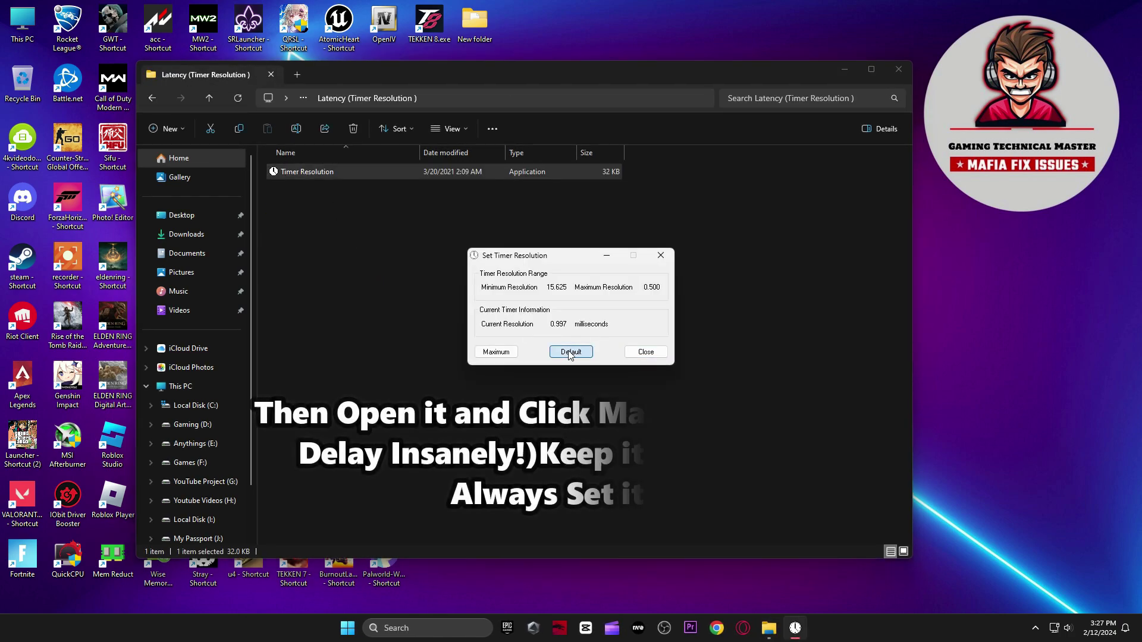
pyautogui.click(495, 351)
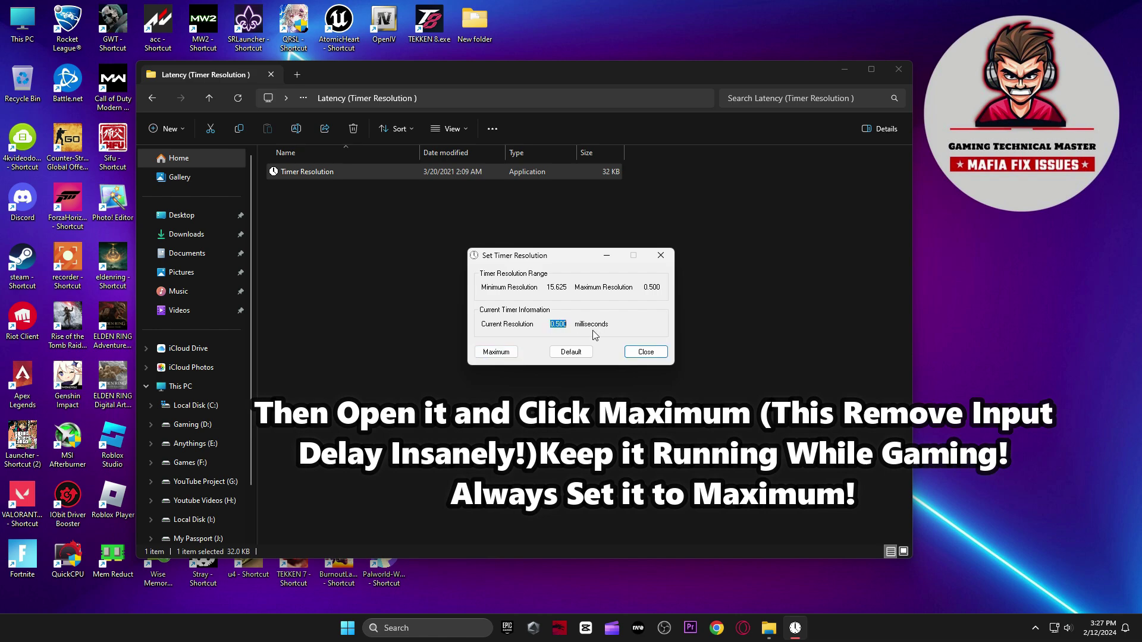
pyautogui.click(607, 256)
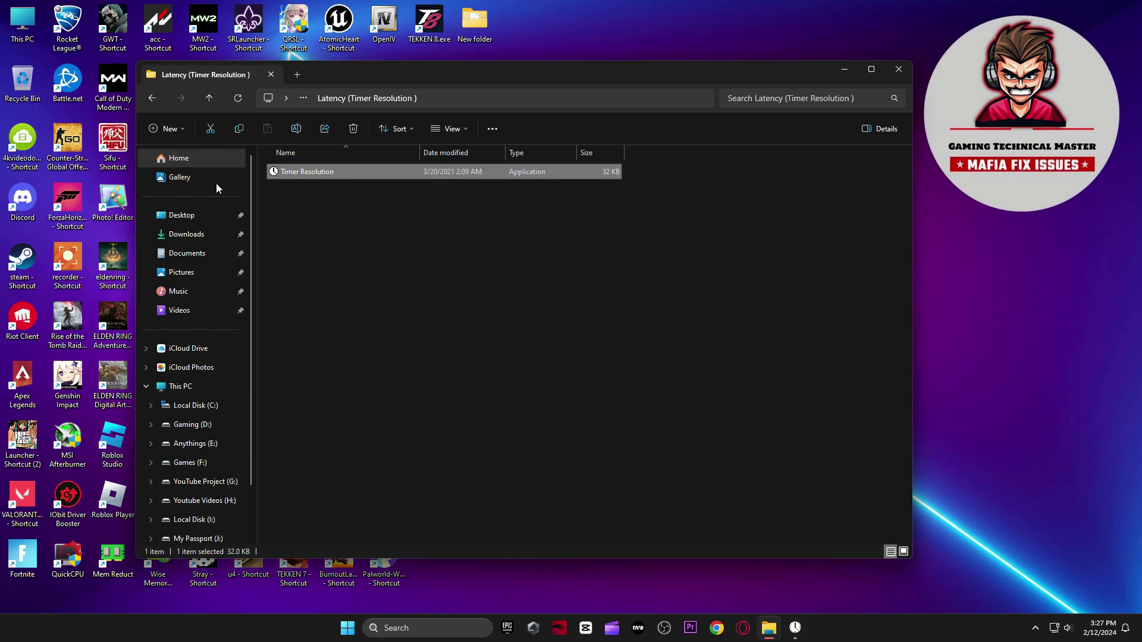
# Browse to the 64bit Quick-CPU installer in the pack's Power Plan folder, close the folder window, and launch QuickCPU
pyautogui.click(152, 98)
pyautogui.doubleClick(273, 230)
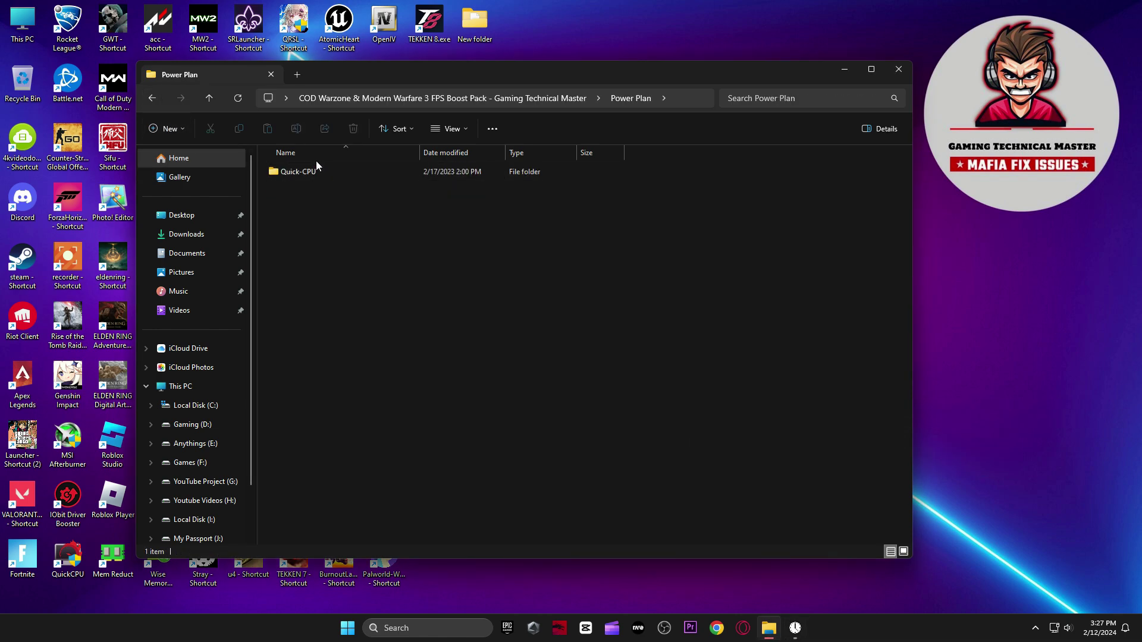
pyautogui.doubleClick(314, 168)
pyautogui.doubleClick(304, 188)
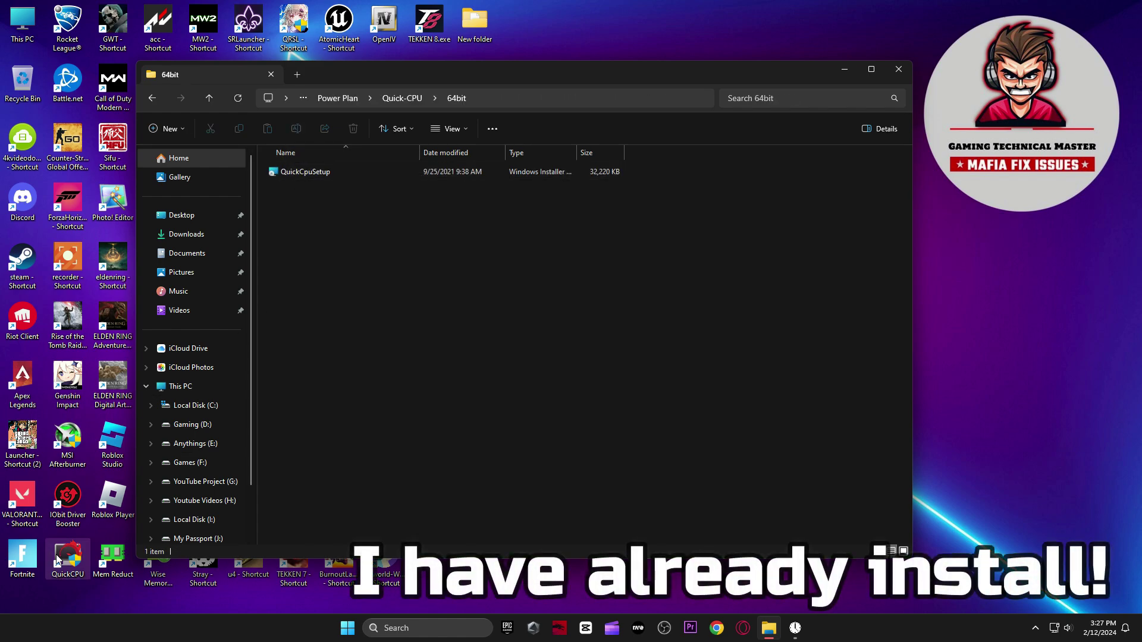
pyautogui.click(898, 70)
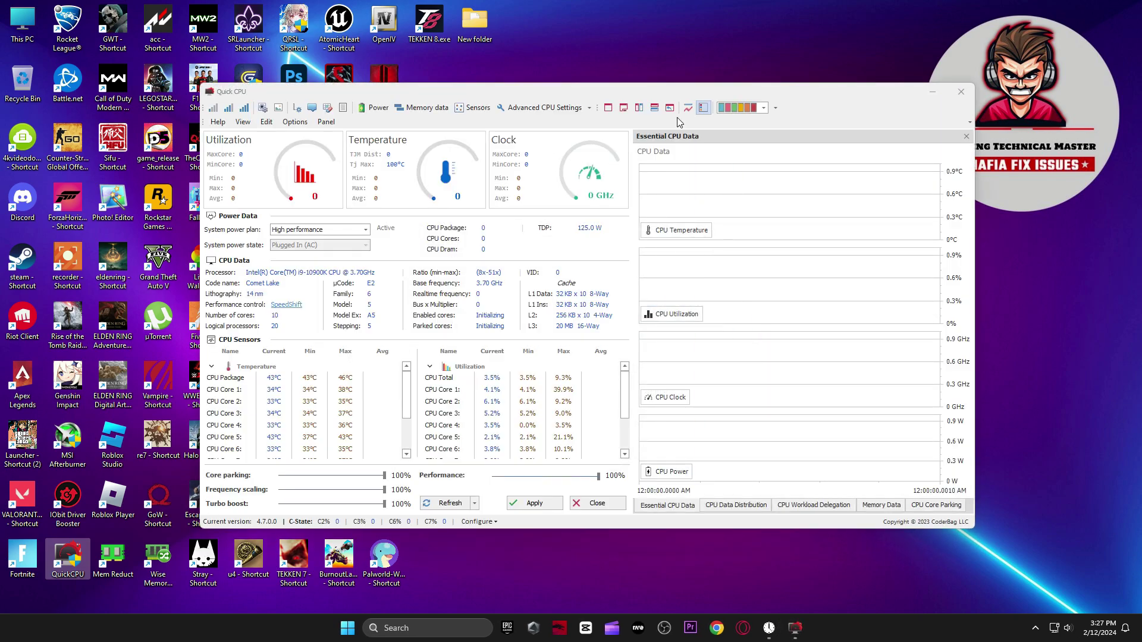
# Set the system power plan to High performance in Quick CPU
pyautogui.click(687, 352)
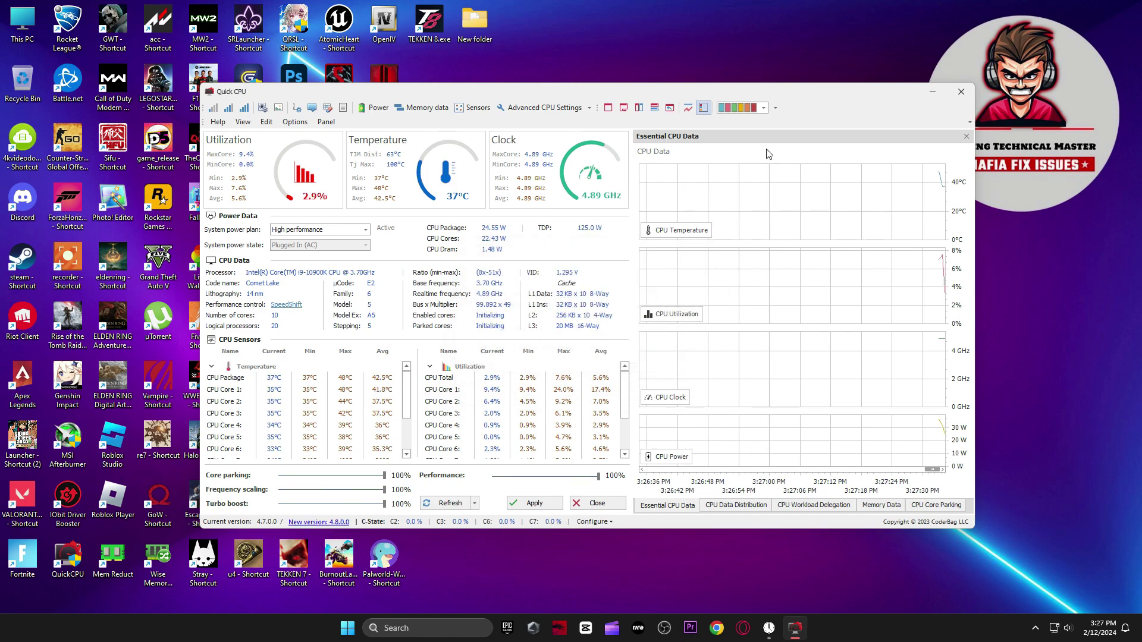
pyautogui.moveTo(788, 92); pyautogui.dragTo(724, 71)
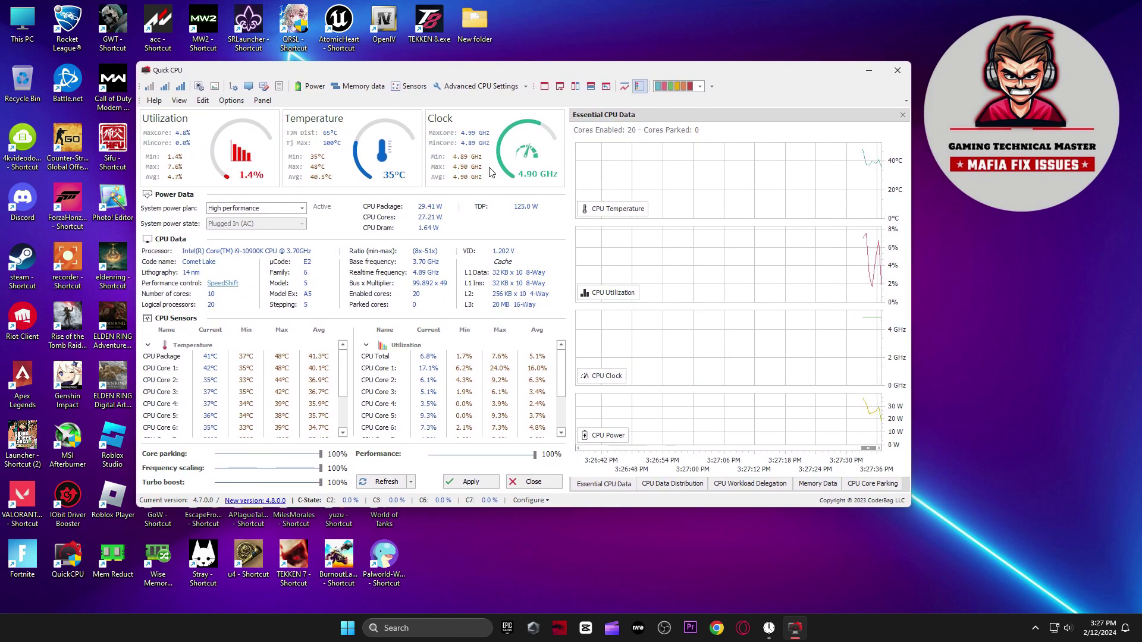
pyautogui.click(255, 208)
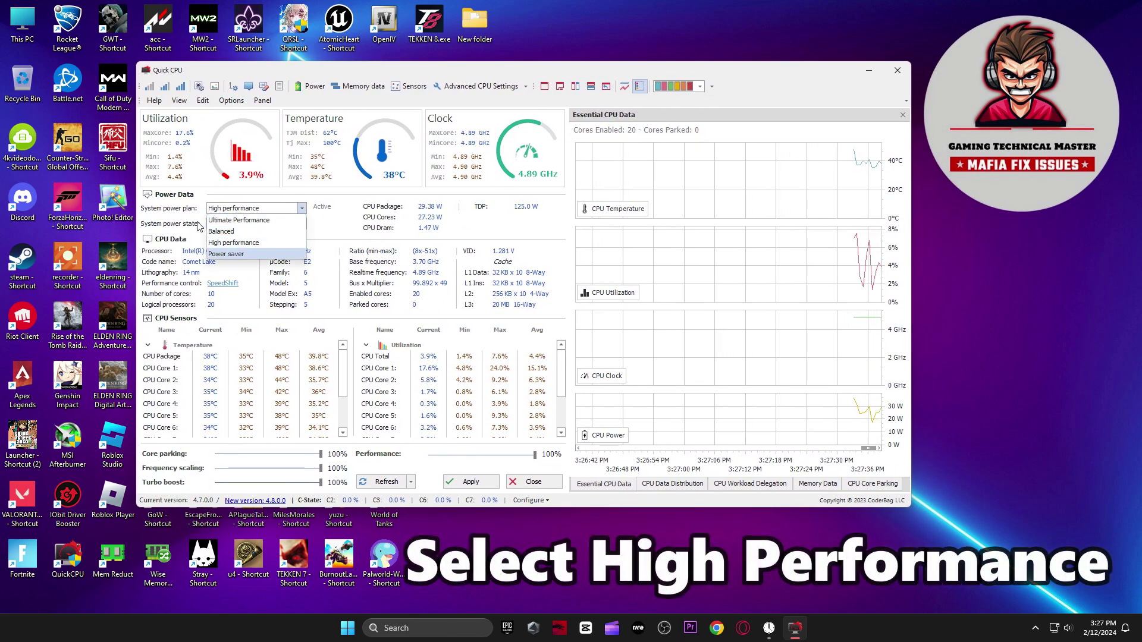
pyautogui.click(275, 242)
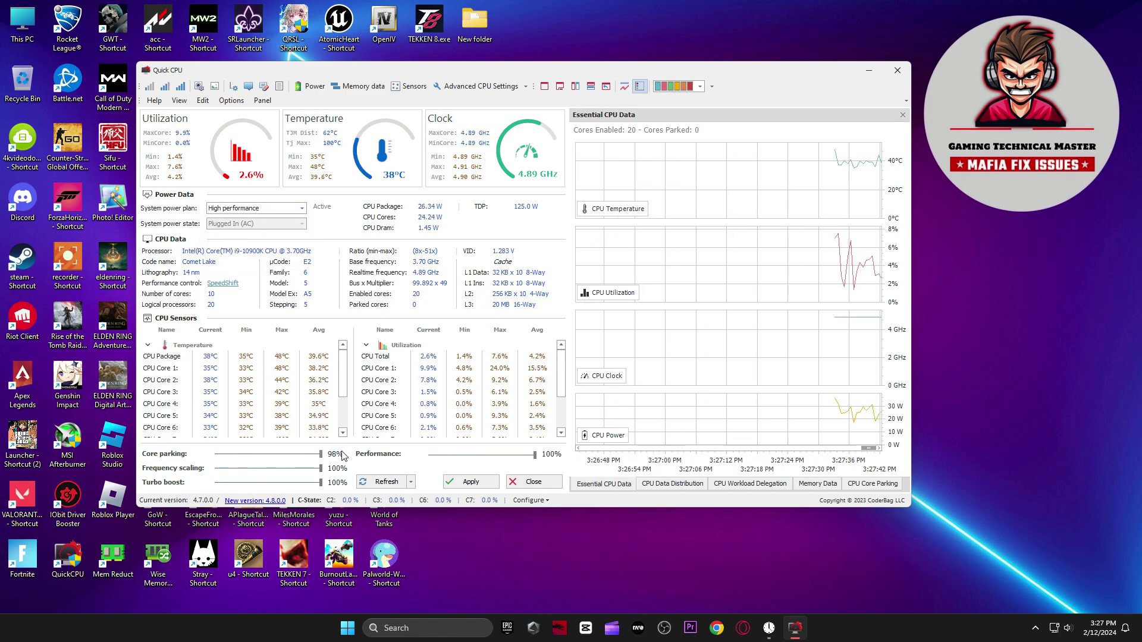
# Set core parking, frequency scaling, turbo boost and performance to 100%, apply the changes, and close Quick CPU
pyautogui.moveTo(342, 456); pyautogui.dragTo(345, 455)
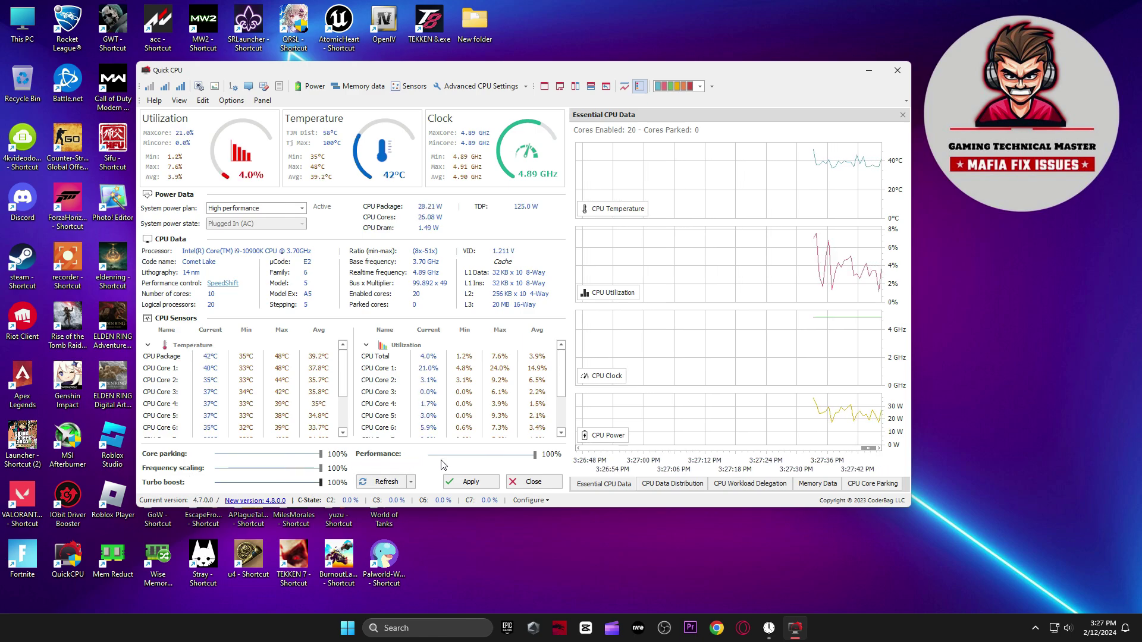
pyautogui.moveTo(534, 455); pyautogui.dragTo(517, 456)
pyautogui.click(470, 482)
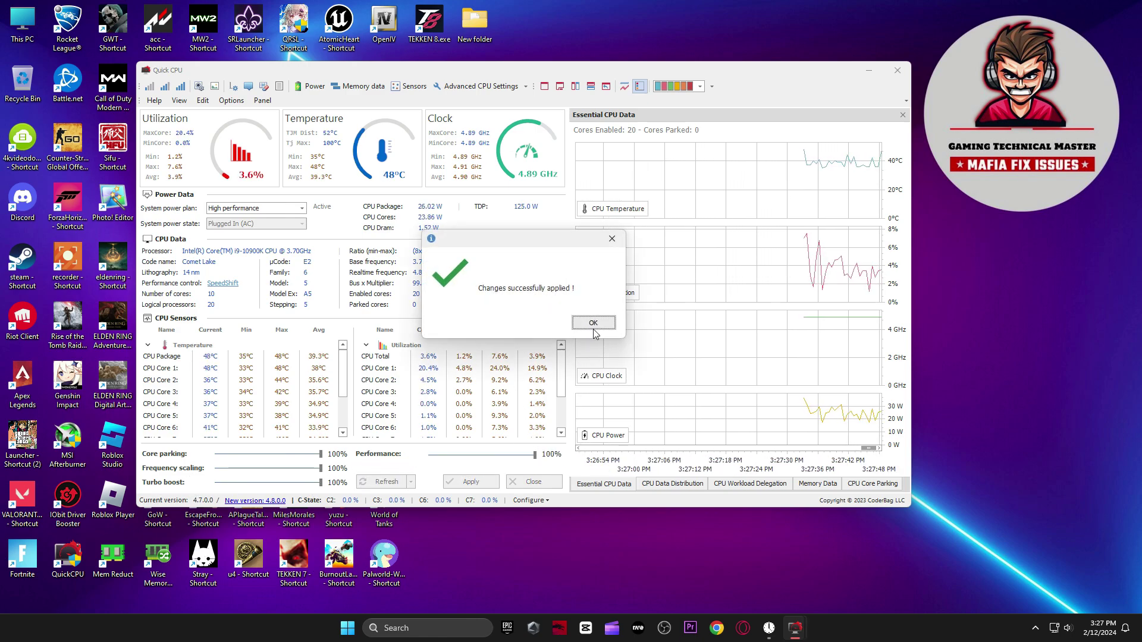
pyautogui.click(657, 321)
pyautogui.click(547, 483)
# Open the Windows power plan options, check that the High performance plan is selected, and close the window
pyautogui.click(437, 629)
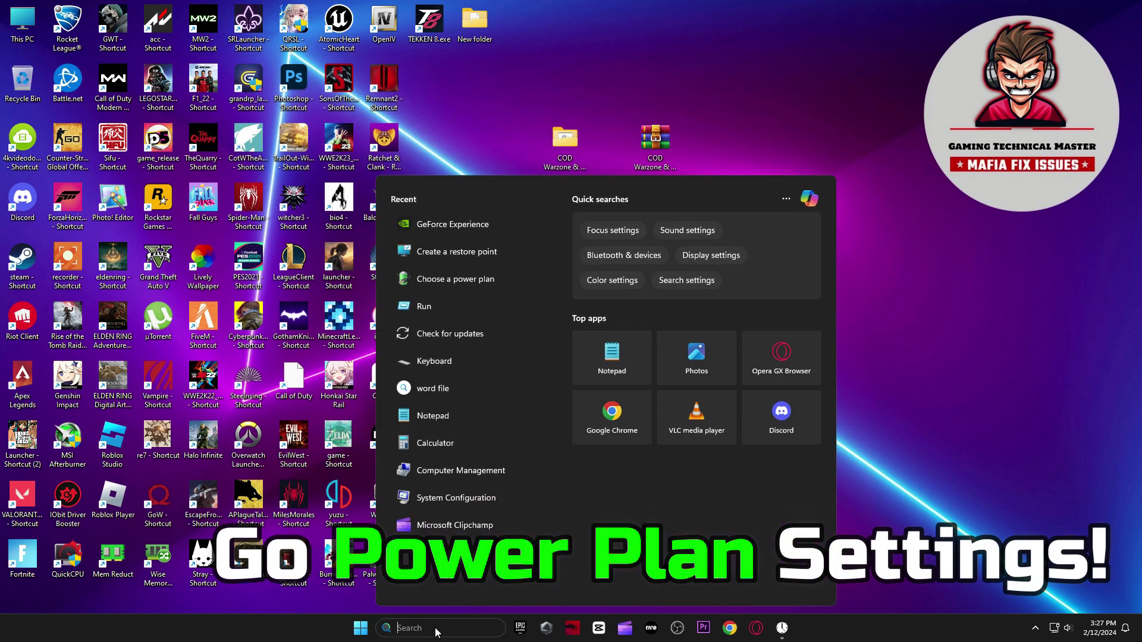
pyautogui.write('power')
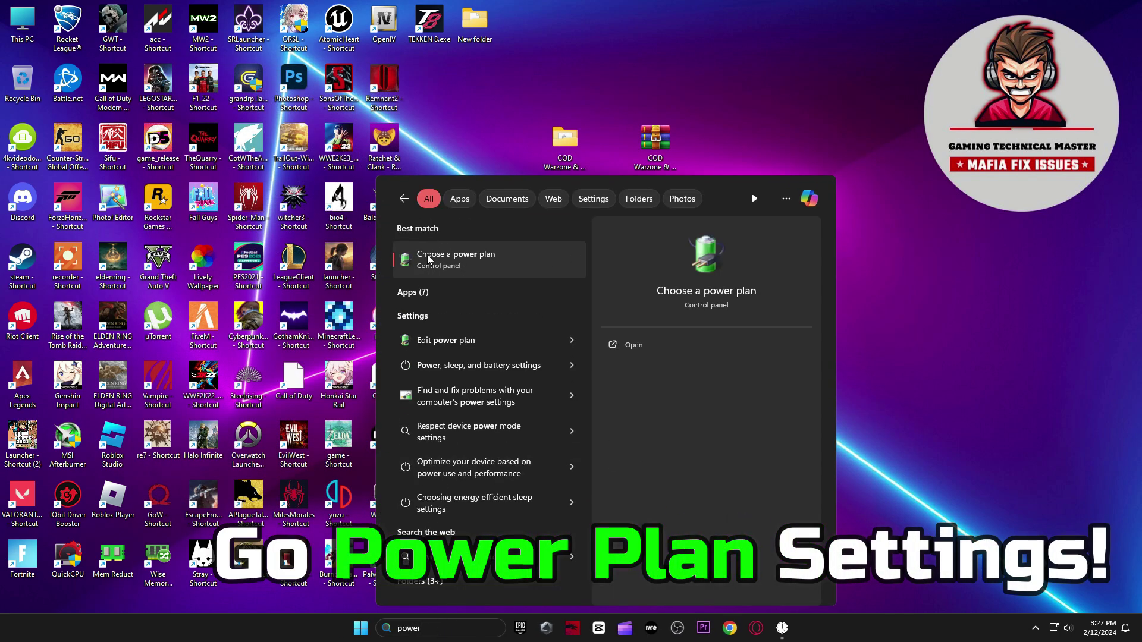
pyautogui.click(485, 270)
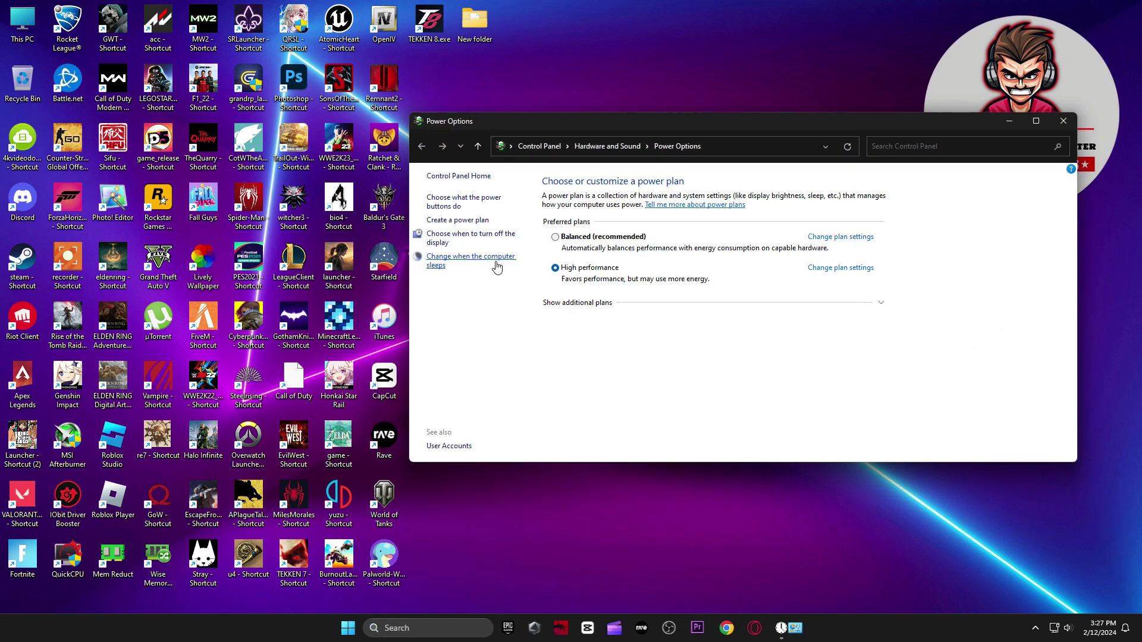
pyautogui.moveTo(824, 125); pyautogui.dragTo(652, 73)
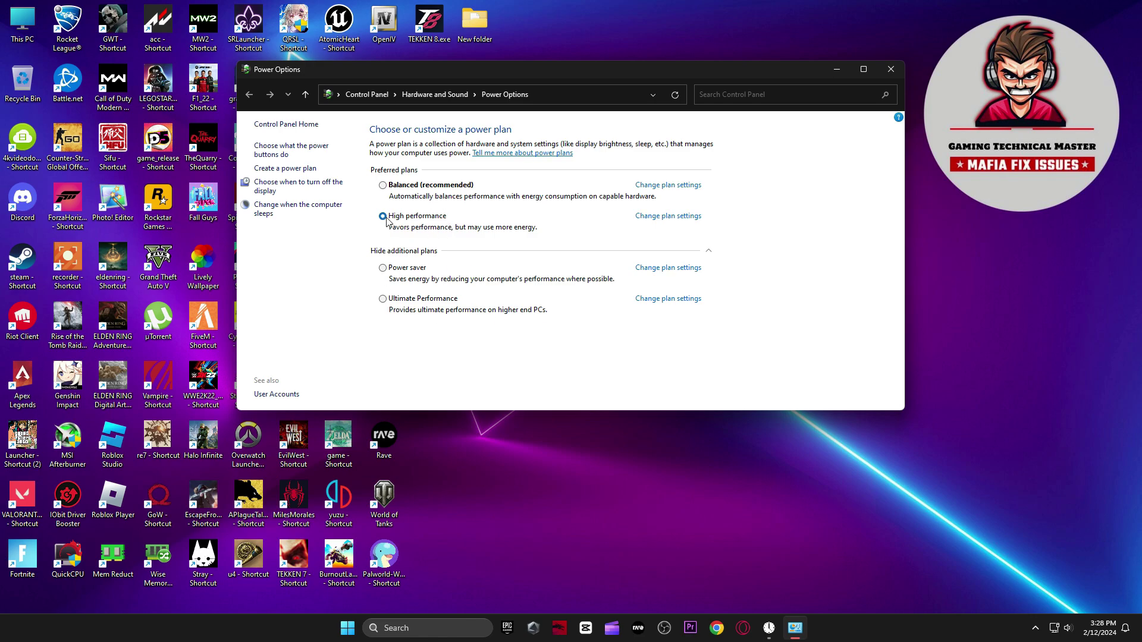
pyautogui.click(707, 255)
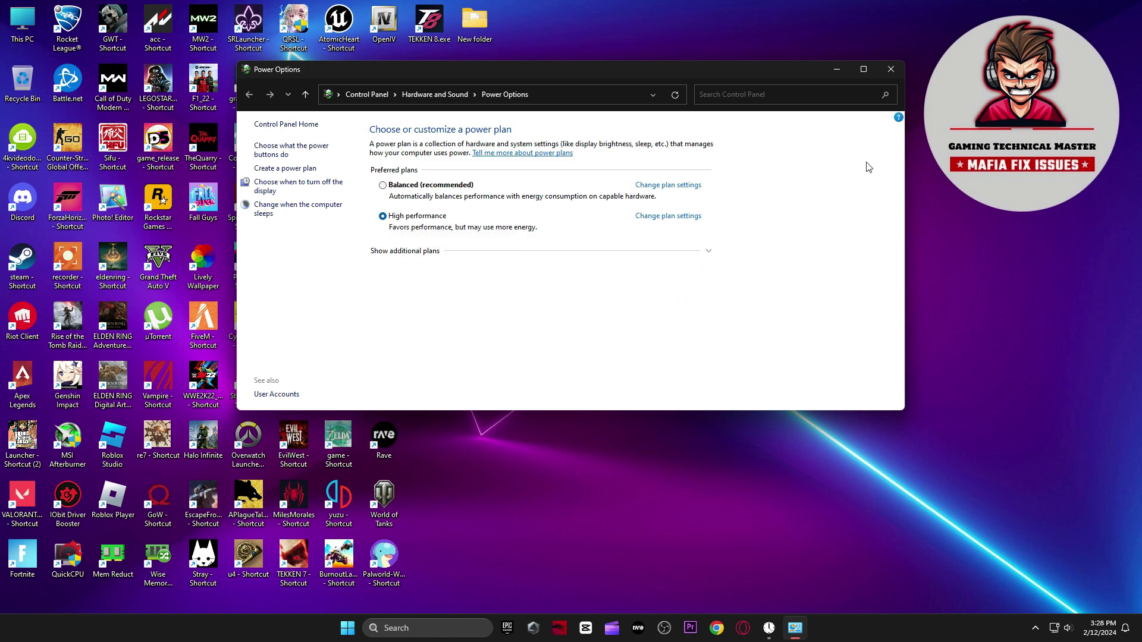
pyautogui.click(891, 69)
# Open the boost pack's Registry Tweaks folder and add the Disable Power Throttling (Registry) entries to the registry
pyautogui.doubleClick(576, 149)
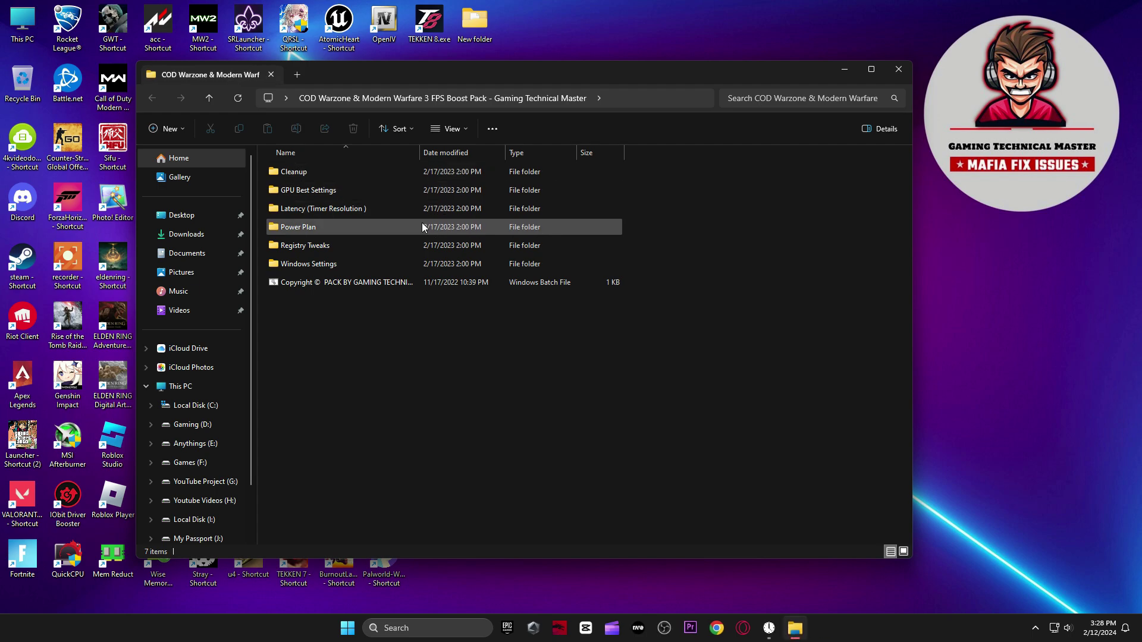
pyautogui.doubleClick(335, 249)
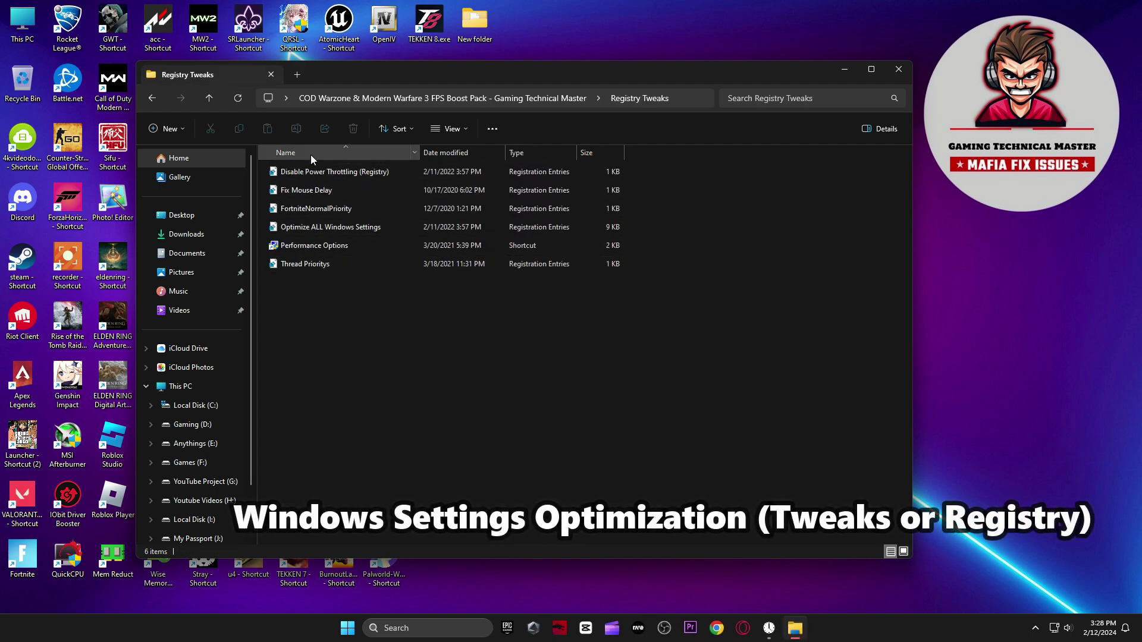
pyautogui.doubleClick(345, 171)
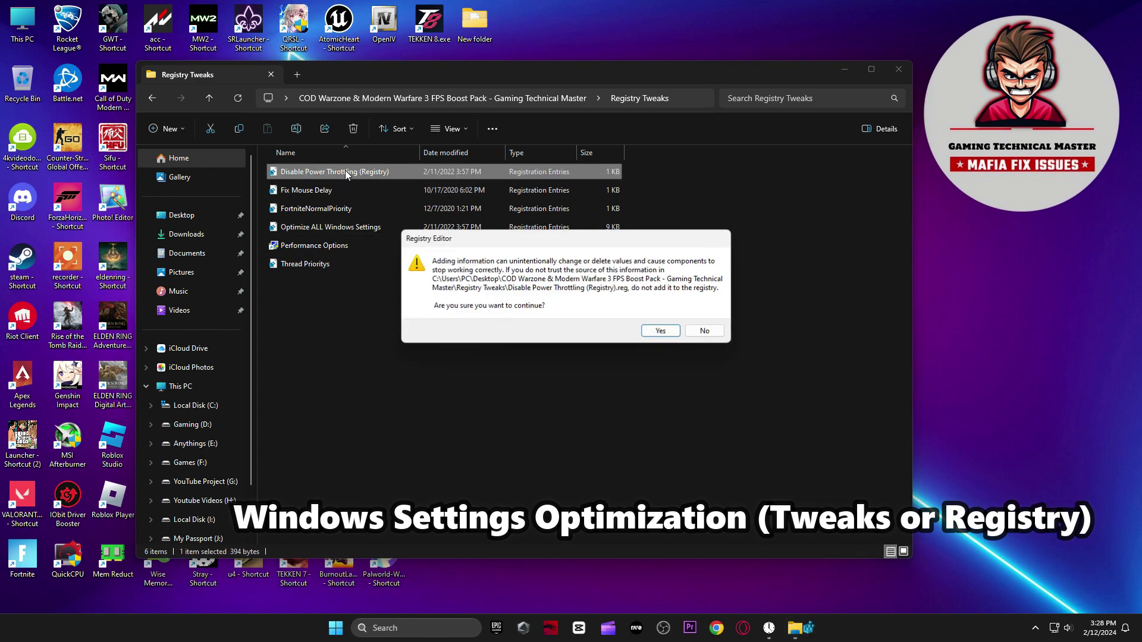
pyautogui.click(665, 327)
pyautogui.press('Return')
# Add the Fix Mouse Delay and FortniteNormalPriority entries to the registry
pyautogui.doubleClick(357, 189)
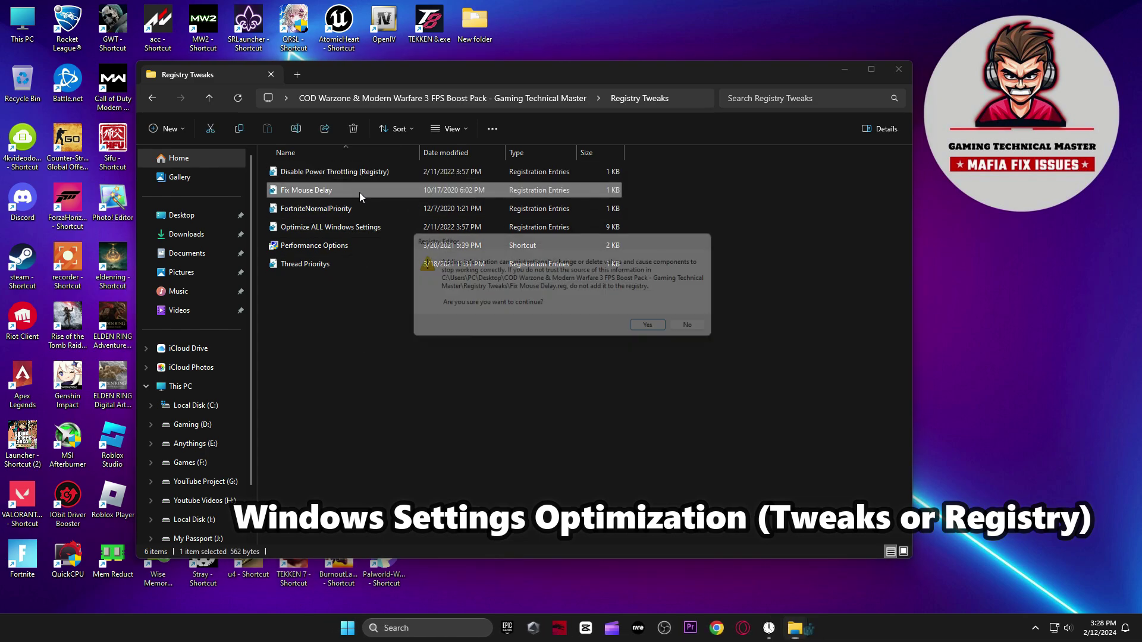
pyautogui.click(669, 335)
pyautogui.doubleClick(331, 208)
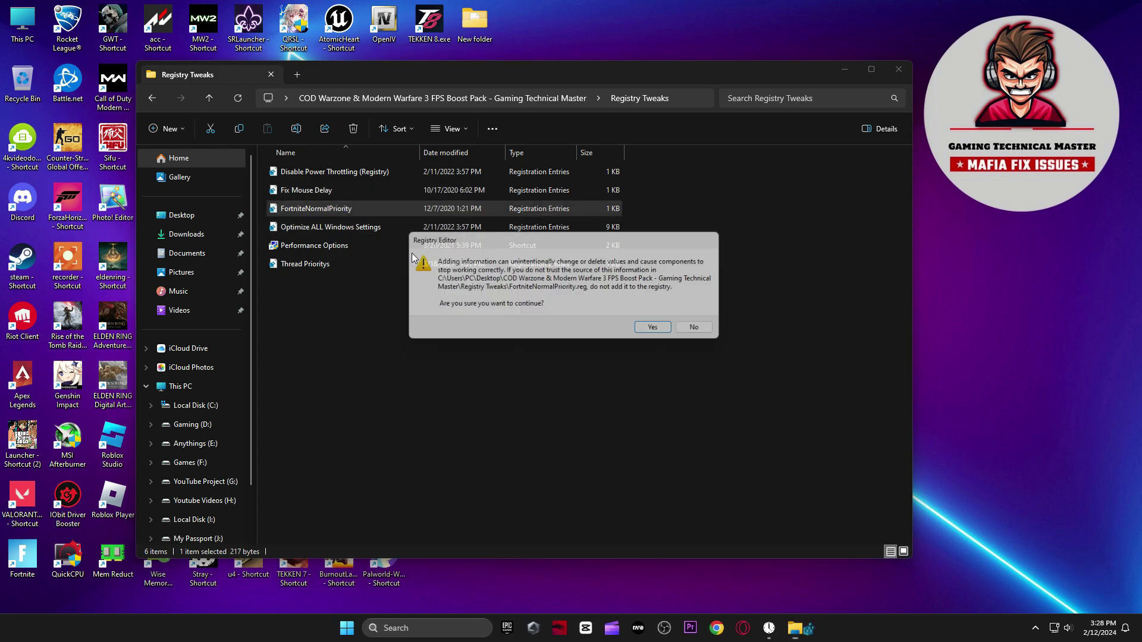
pyautogui.click(661, 327)
pyautogui.click(704, 316)
# Add the Optimize ALL Windows Settings and Thread Prioritys entries to the registry
pyautogui.doubleClick(330, 227)
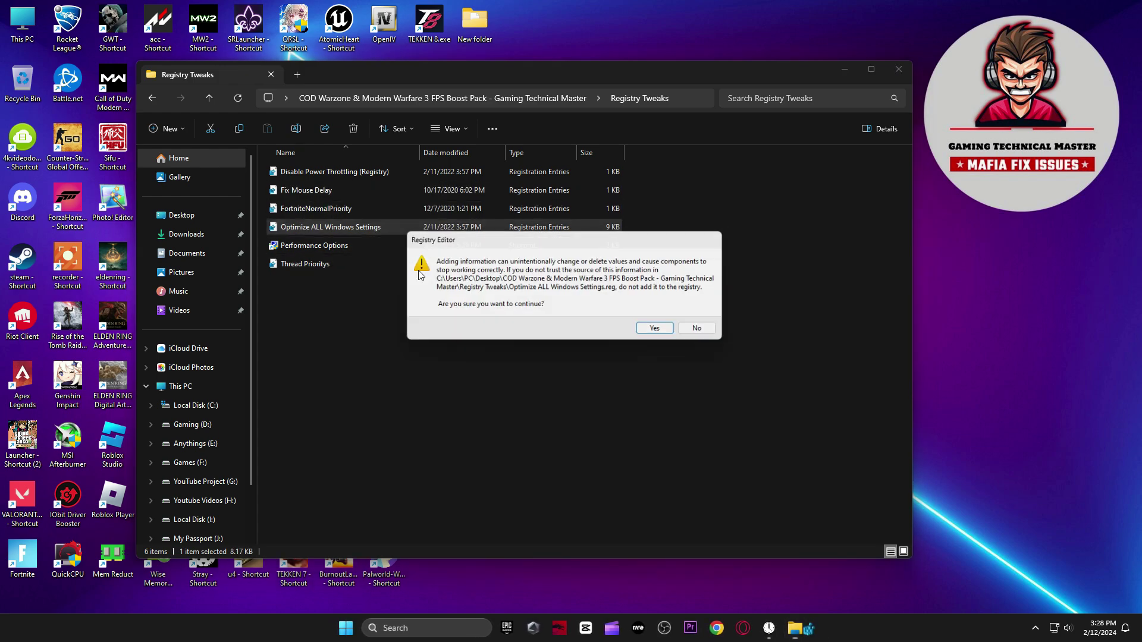
pyautogui.click(659, 328)
pyautogui.click(704, 318)
pyautogui.doubleClick(309, 264)
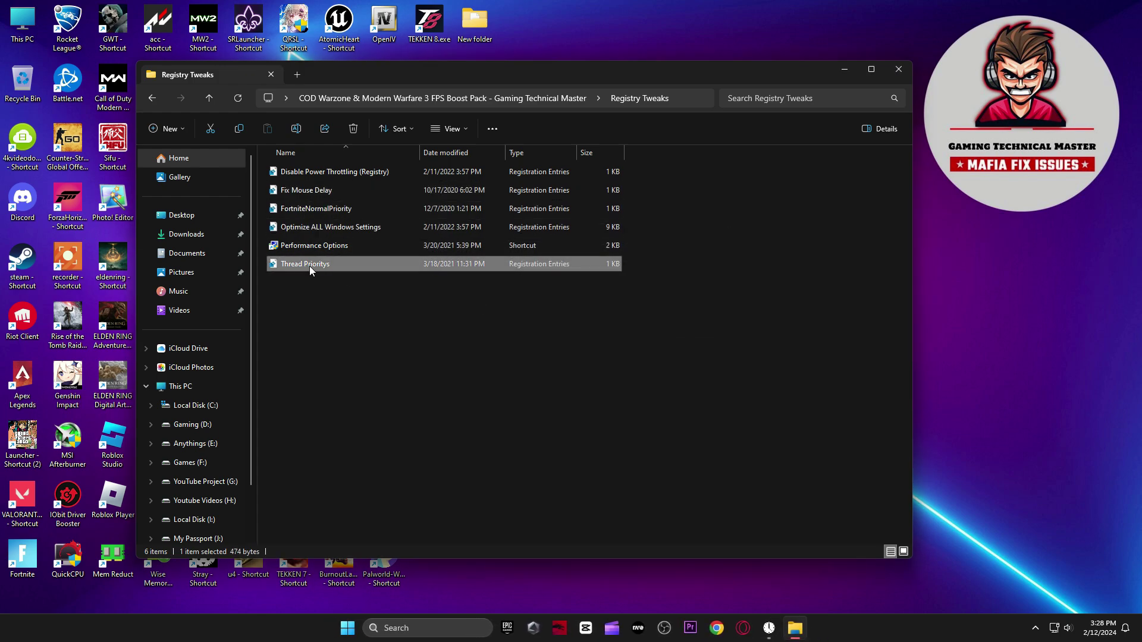
pyautogui.click(661, 331)
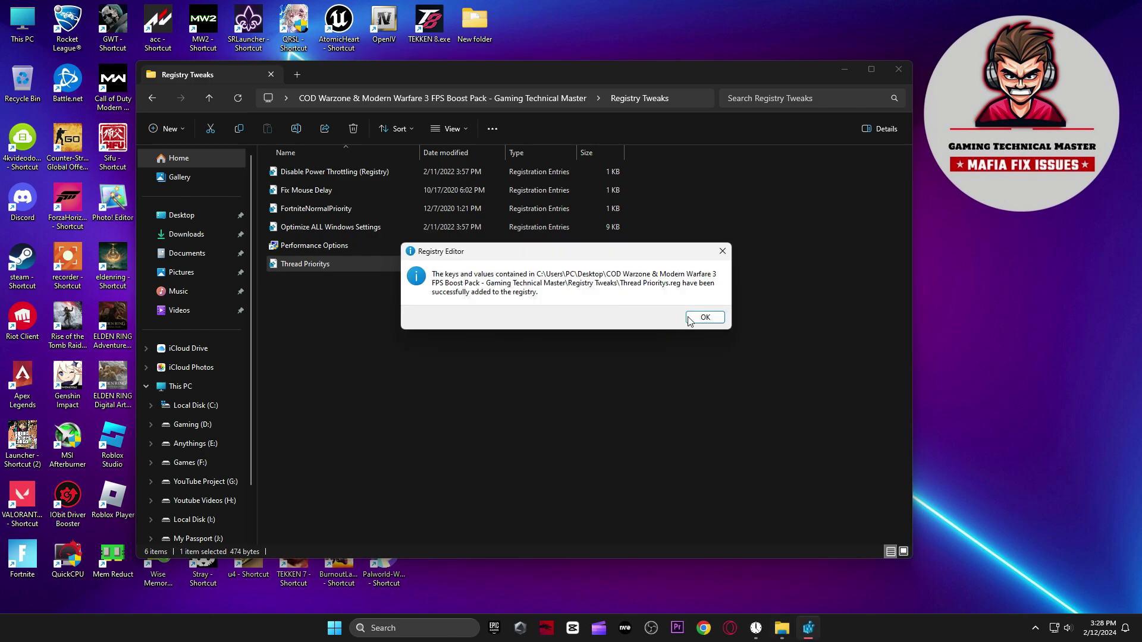
pyautogui.click(690, 319)
# Review the visual effects in Performance Options, cancel without changes, and return to the main boost pack folder
pyautogui.doubleClick(351, 249)
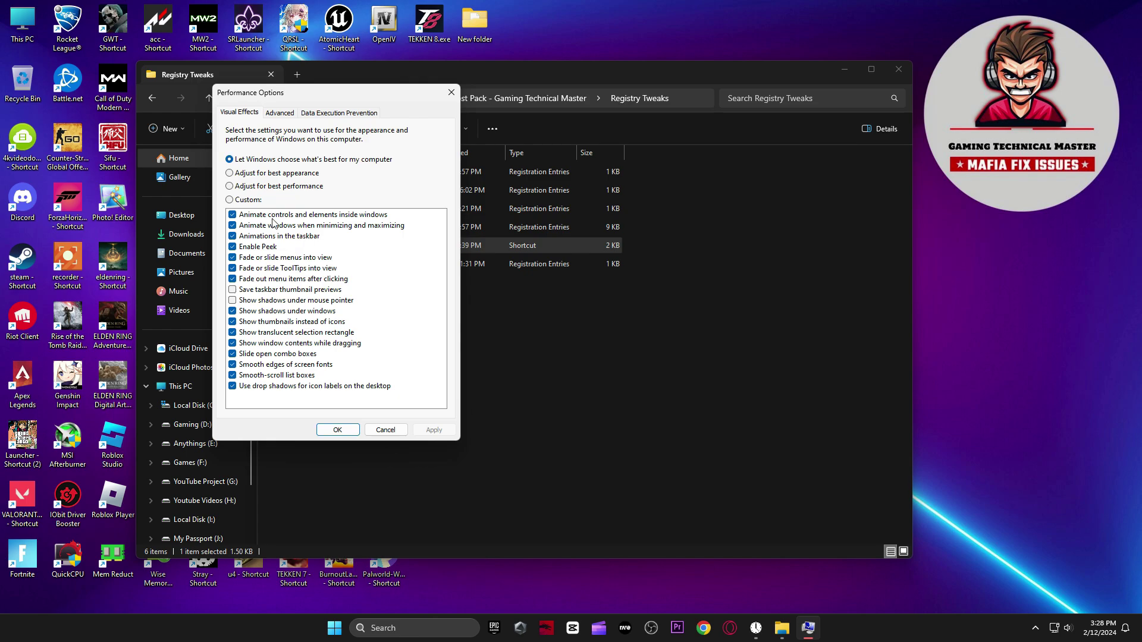
pyautogui.click(386, 430)
pyautogui.press('BackSpace')
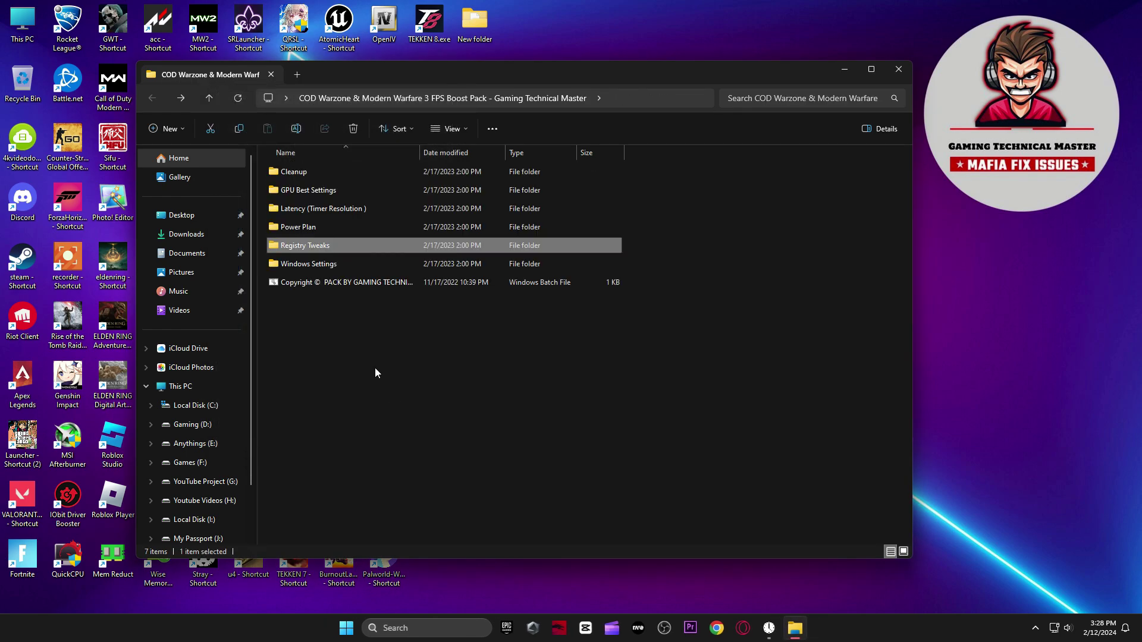
# Open the Mouse shortcut in the boost pack's Windows Settings folder, review the pointer options, and accept the dialog
pyautogui.doubleClick(322, 264)
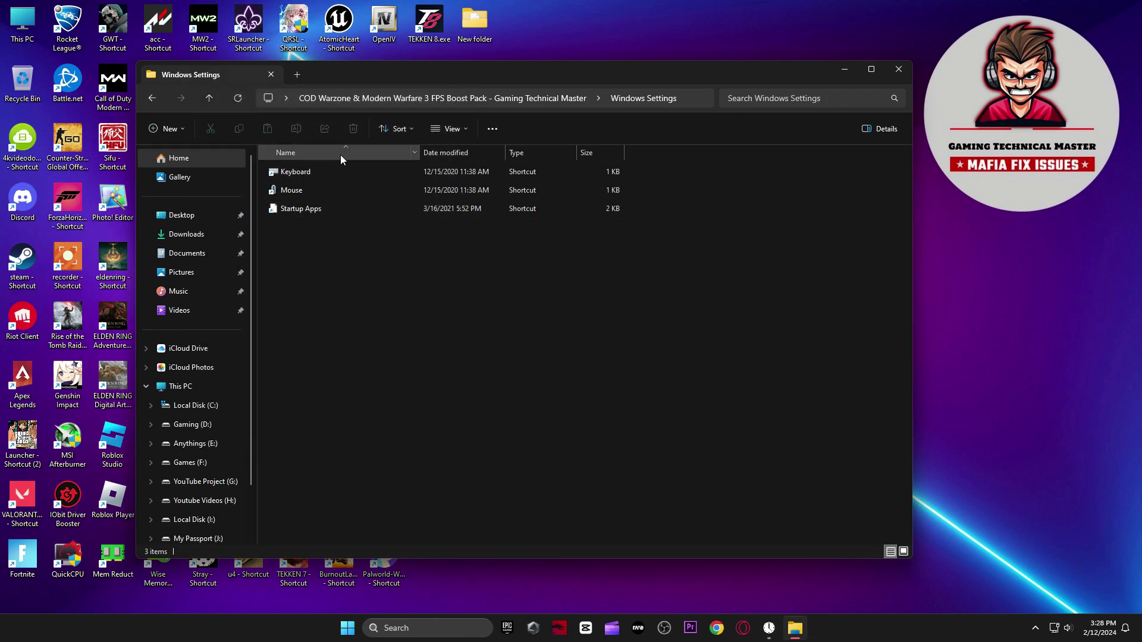
pyautogui.doubleClick(292, 190)
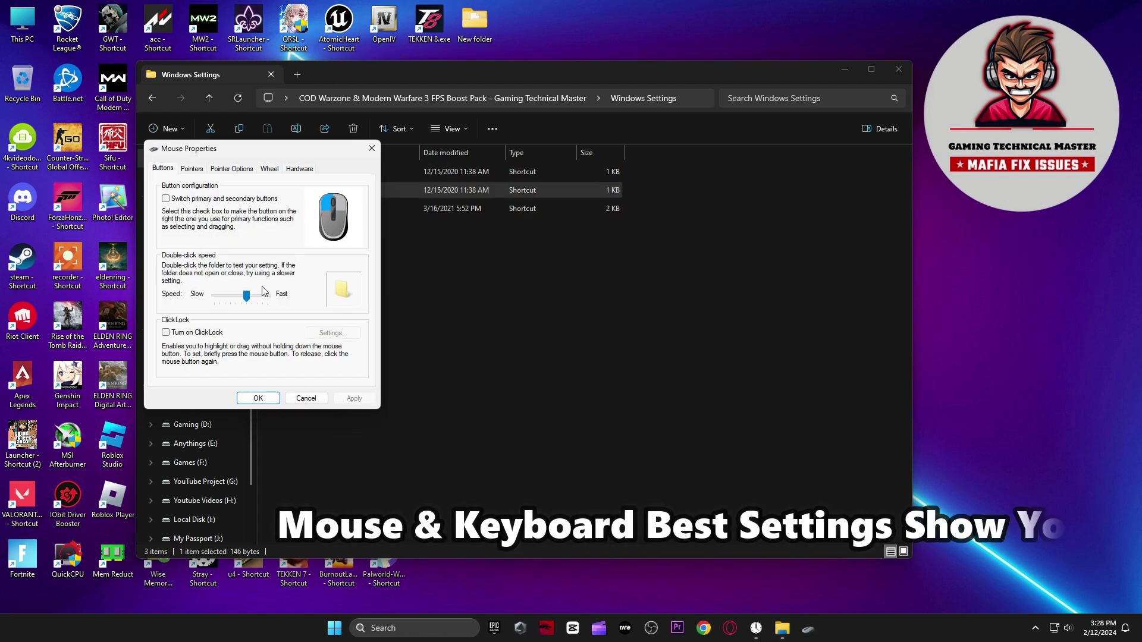
pyautogui.click(238, 171)
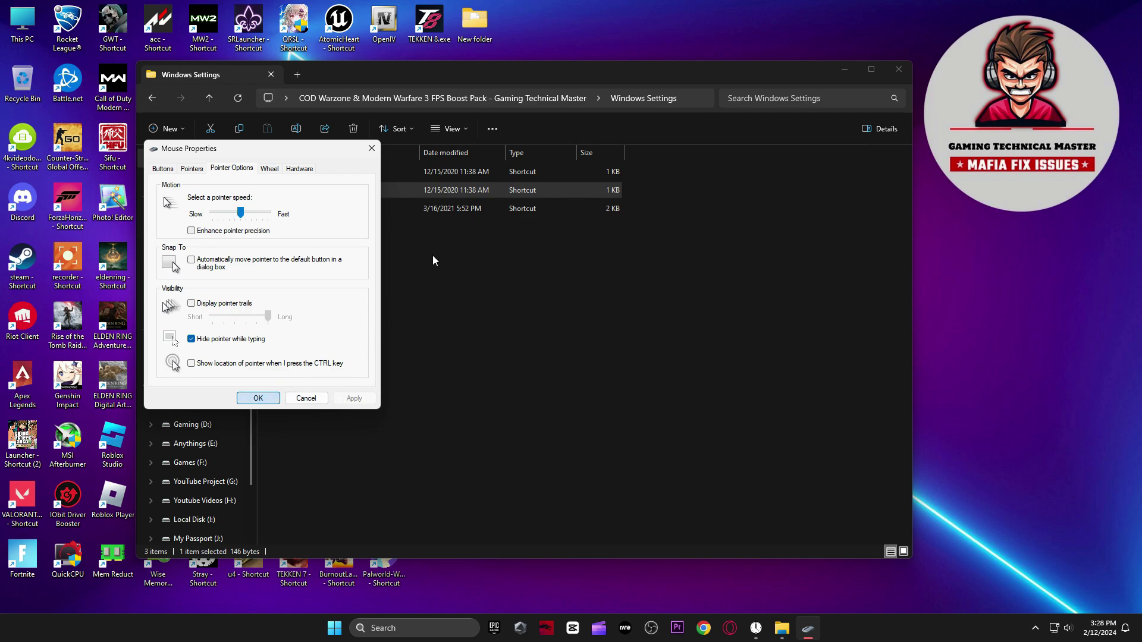
pyautogui.press('Return')
# Open Keyboard Properties from the Keyboard shortcut and from a Windows search for keyboard, compare the speed settings, and close both dialogs
pyautogui.doubleClick(320, 172)
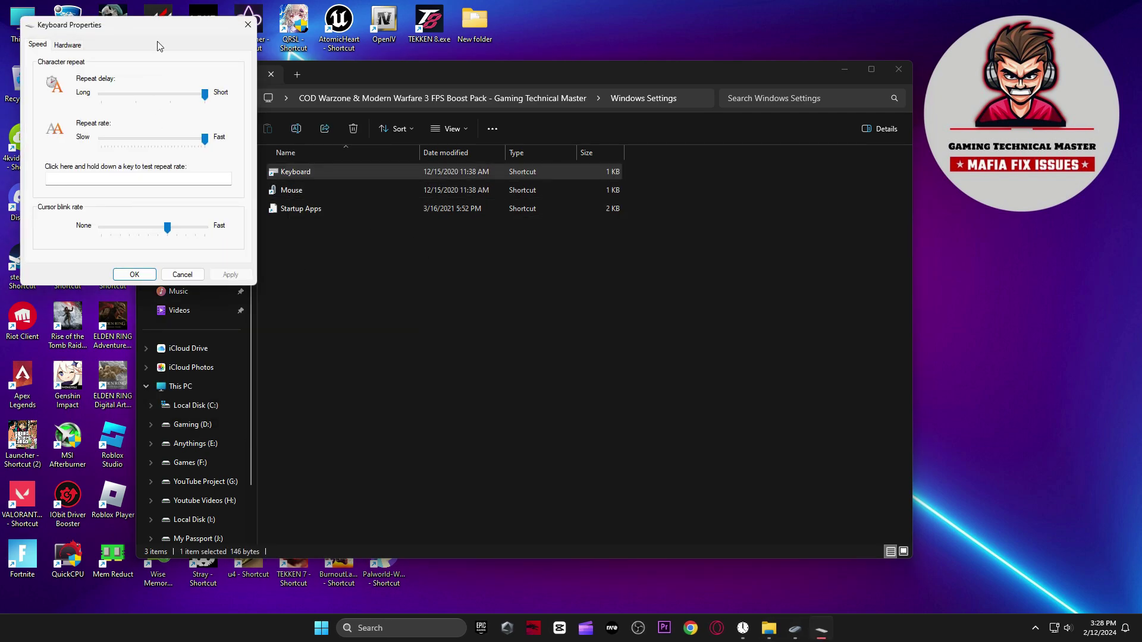
pyautogui.moveTo(159, 45); pyautogui.dragTo(358, 138)
pyautogui.click(407, 628)
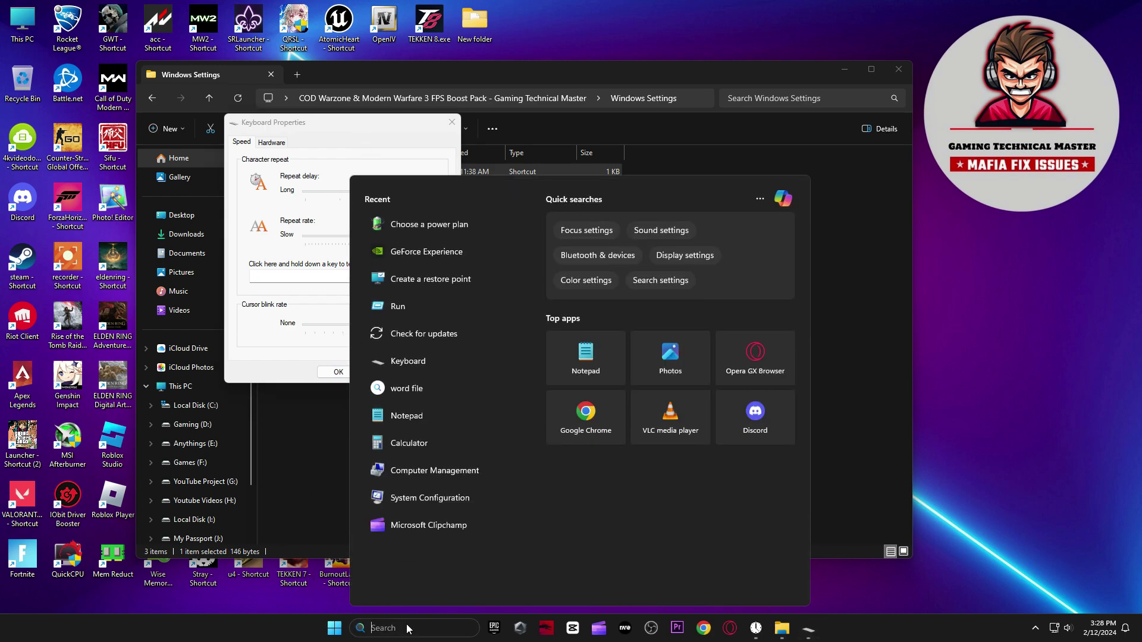
pyautogui.write('keyboard')
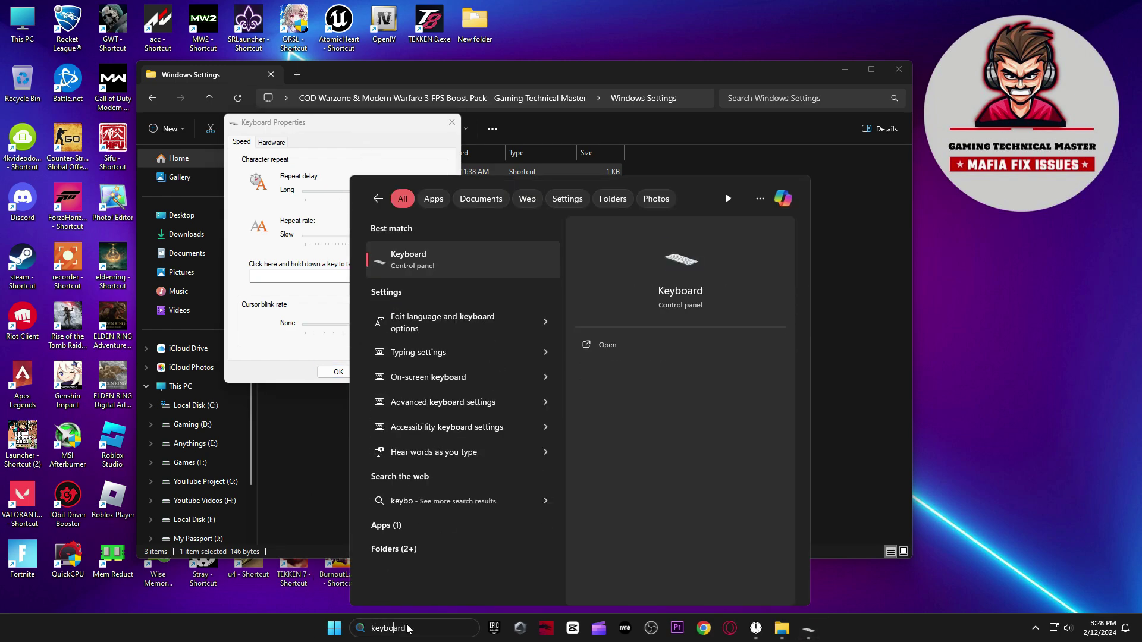
pyautogui.click(484, 273)
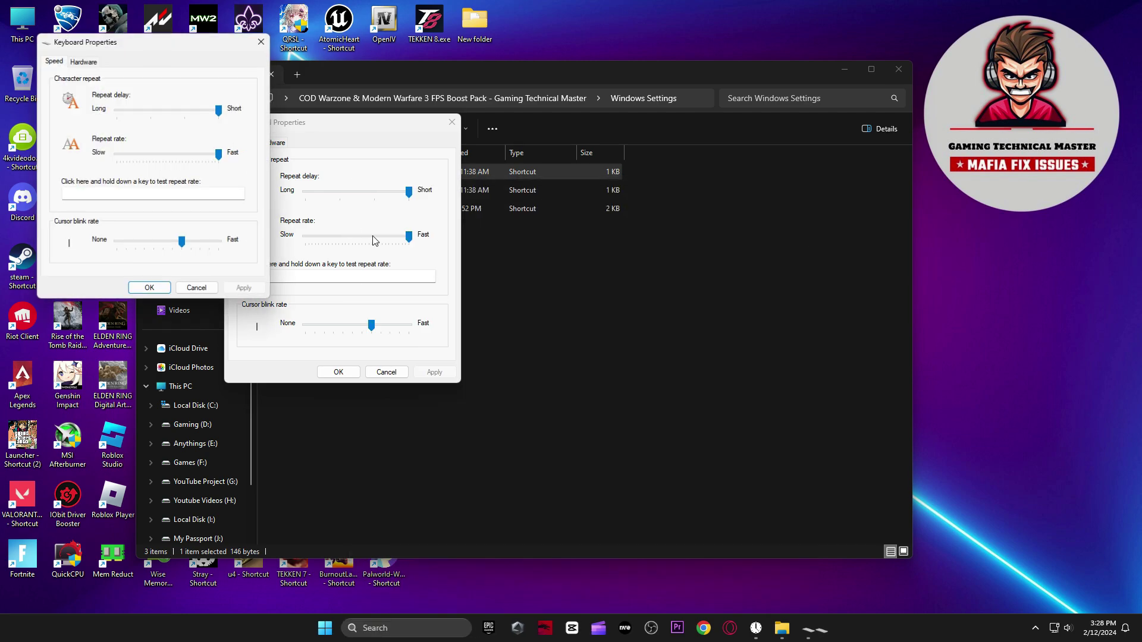
pyautogui.moveTo(213, 40); pyautogui.dragTo(645, 131)
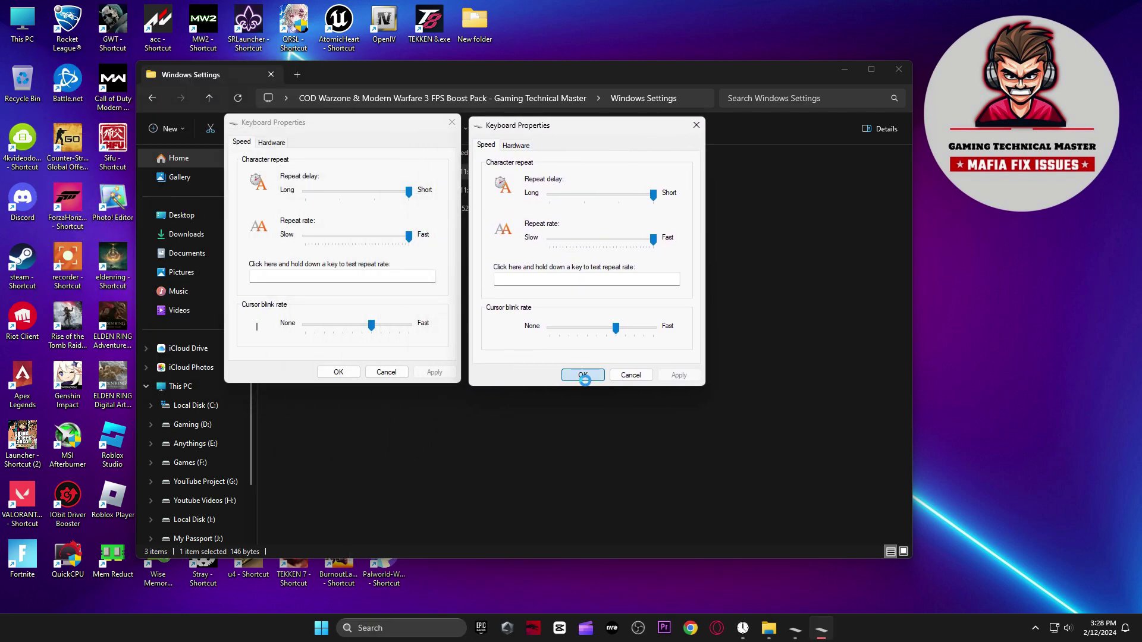
pyautogui.click(696, 124)
pyautogui.click(452, 122)
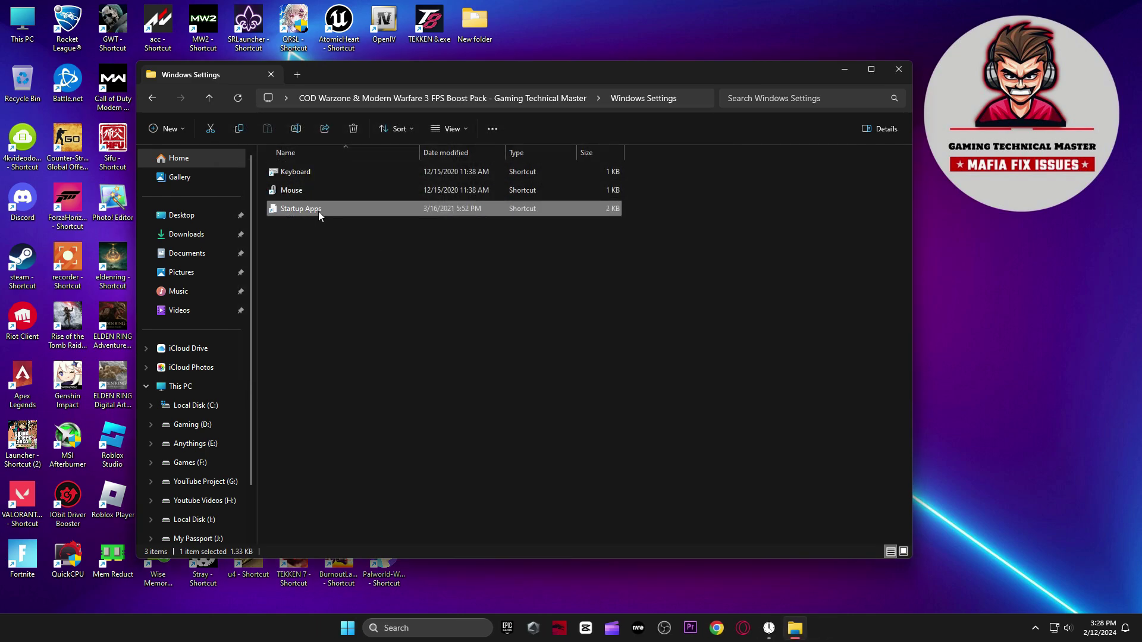
# Open the Startup Apps shortcut, close the boost pack folder, and look through the startup apps list in Task Manager
pyautogui.doubleClick(319, 211)
pyautogui.click(899, 69)
pyautogui.moveTo(895, 116); pyautogui.dragTo(707, 78)
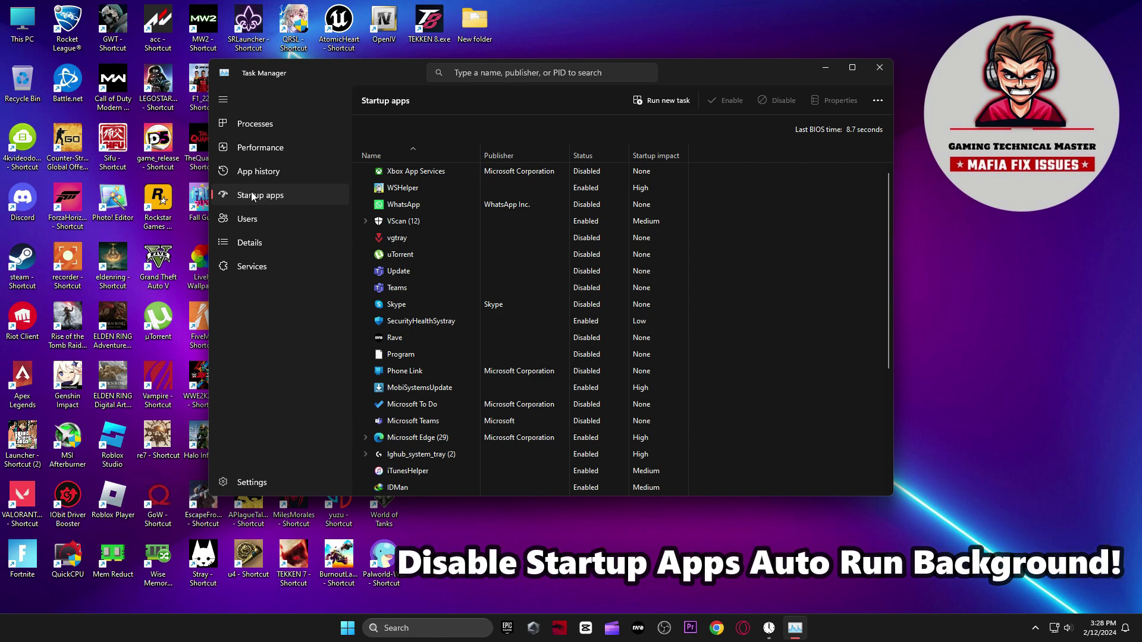
pyautogui.scroll(-5, 536, 333)
pyautogui.scroll(5, 601, 321)
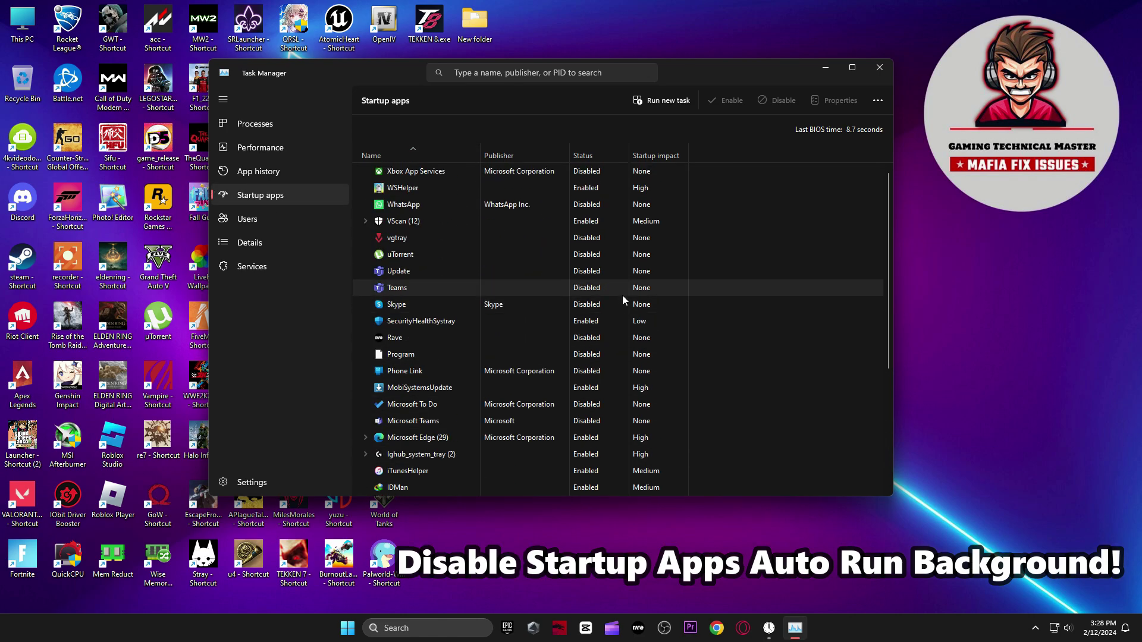
# Check the startup status of uTorrent, vgtray, WhatsApp, Rave and the remaining startup apps, and close Task Manager
pyautogui.click(588, 255)
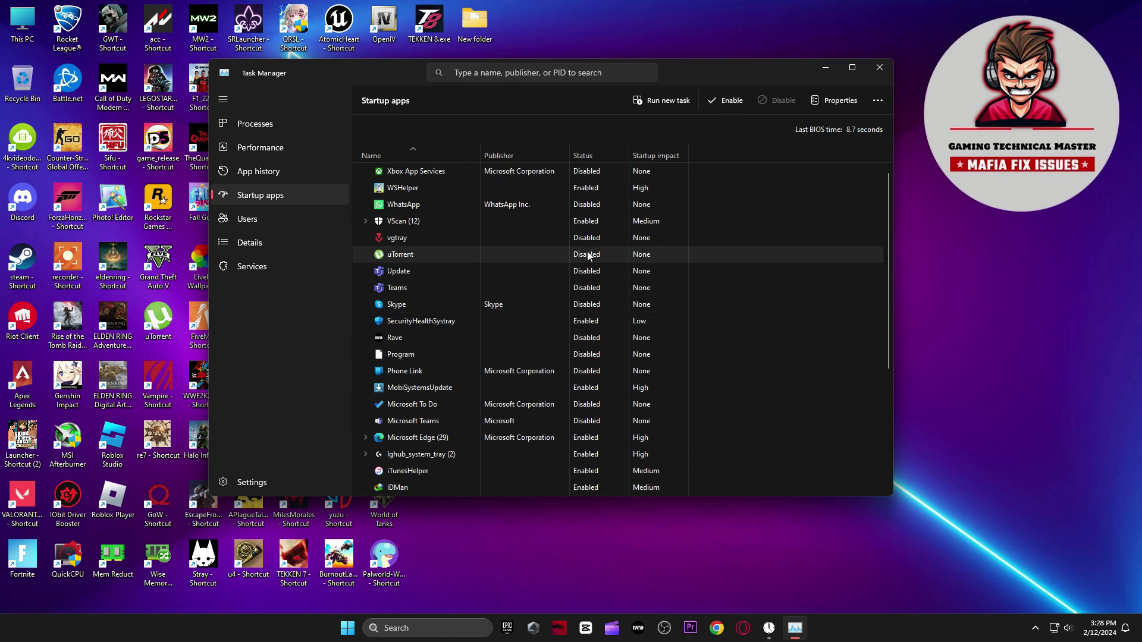
pyautogui.click(779, 101)
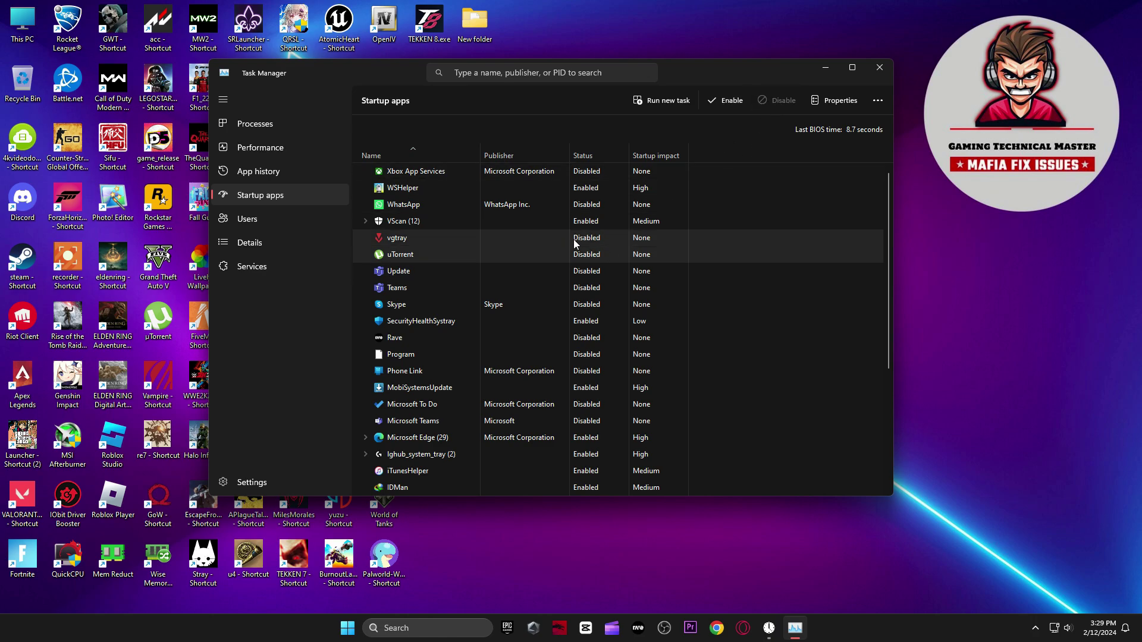
pyautogui.click(586, 244)
pyautogui.click(626, 205)
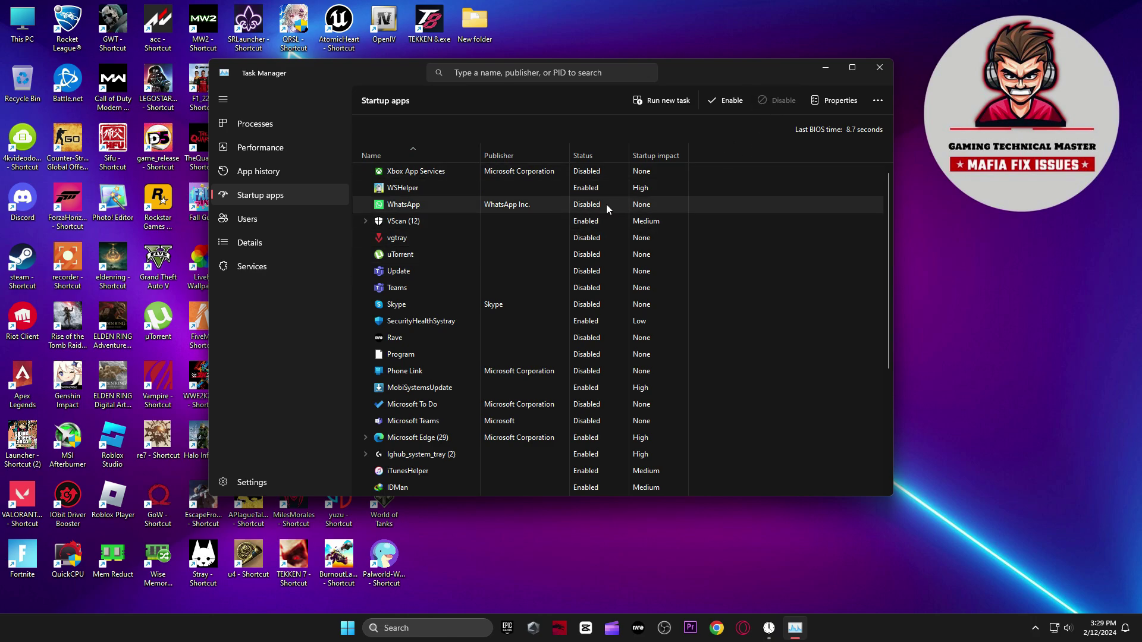
pyautogui.click(601, 342)
pyautogui.scroll(-3, 596, 337)
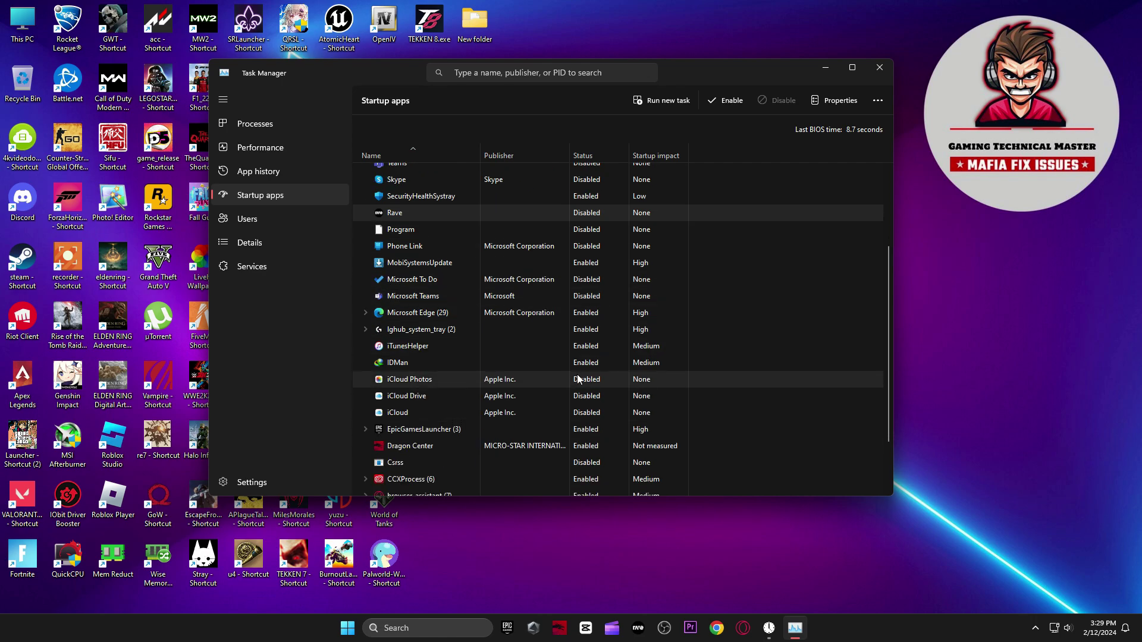
pyautogui.scroll(-2, 587, 385)
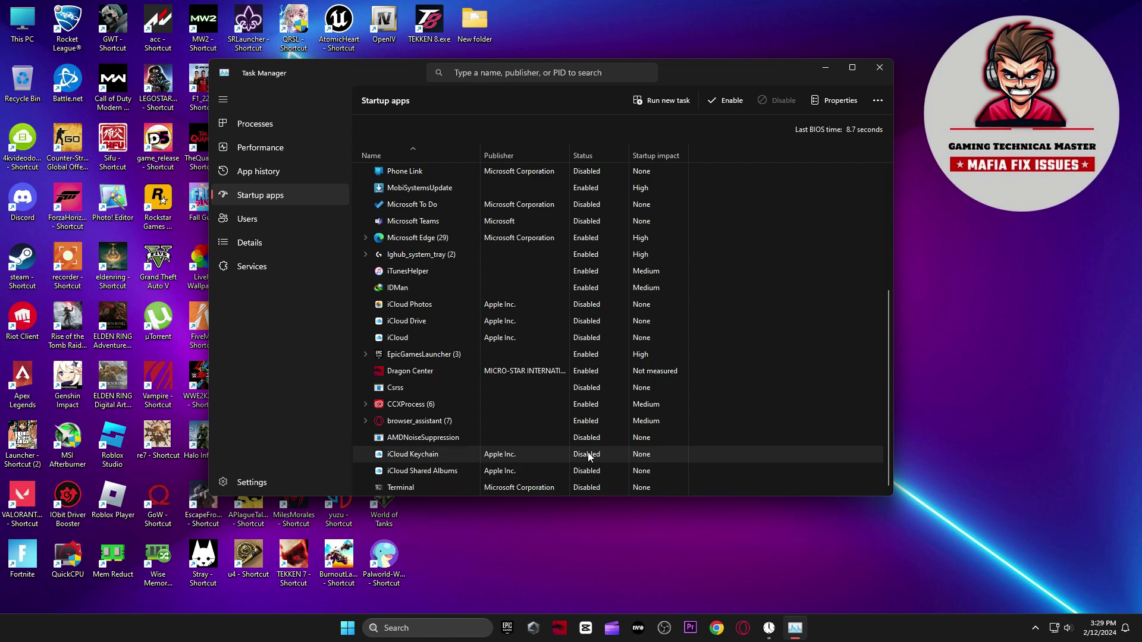
pyautogui.click(880, 67)
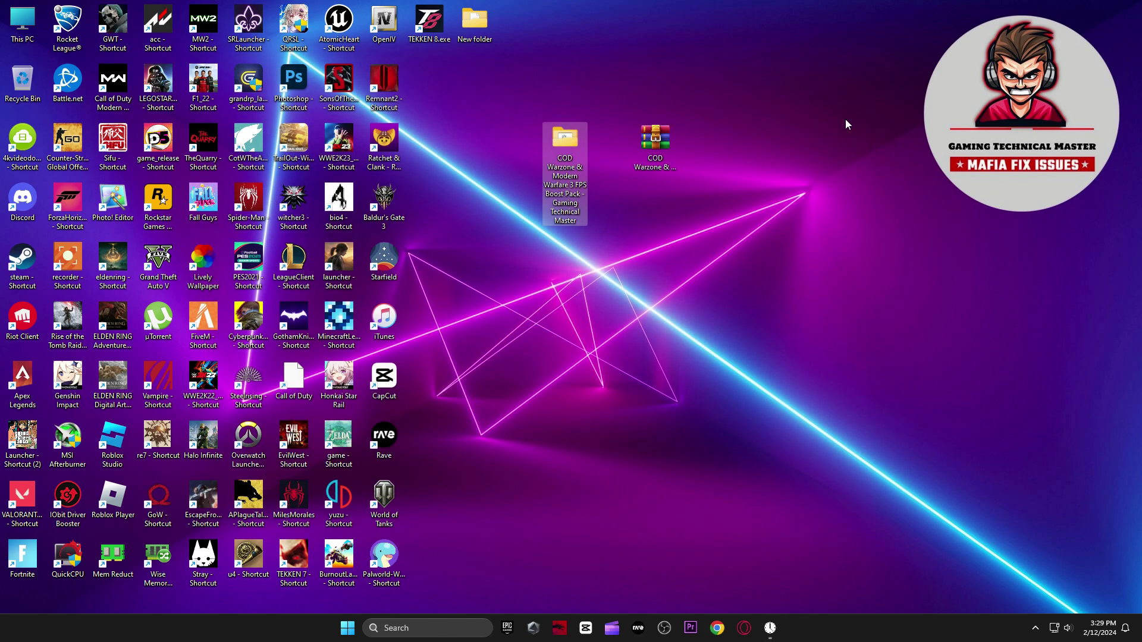
# Open Windows Settings and go through the Gaming section's Game Mode page to the custom graphics options for apps
pyautogui.click(360, 628)
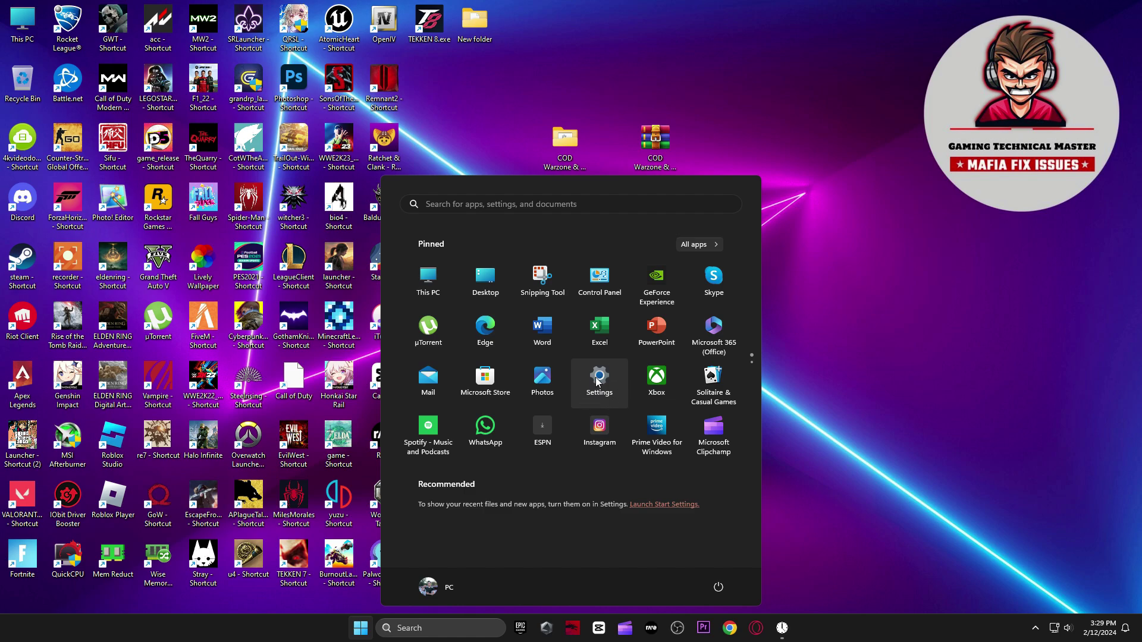
pyautogui.click(612, 402)
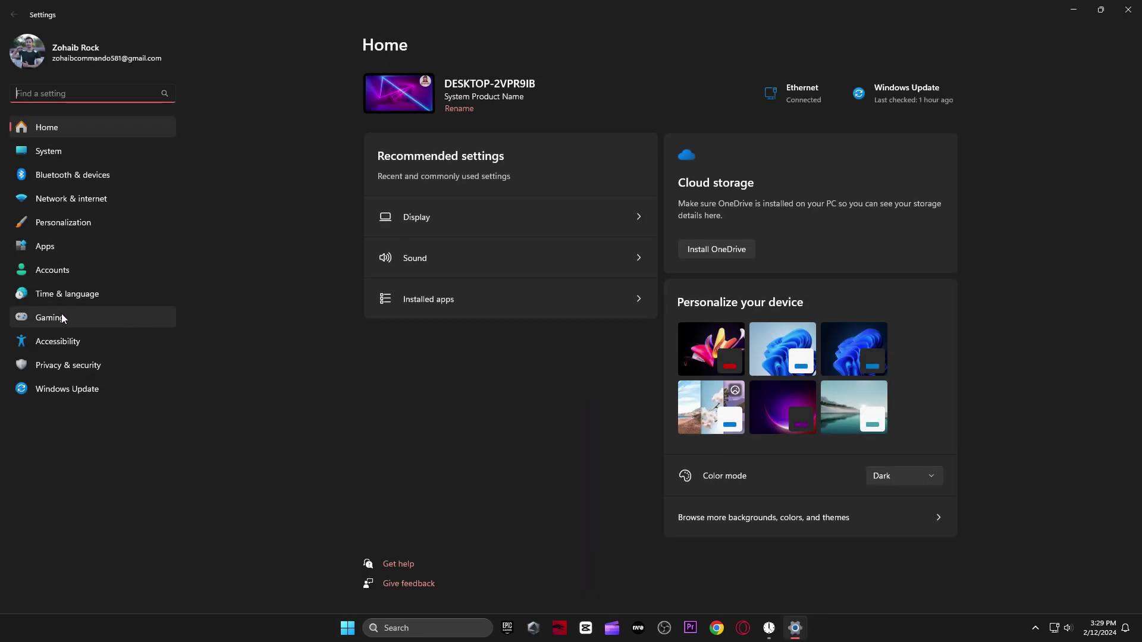
pyautogui.click(61, 315)
pyautogui.click(494, 179)
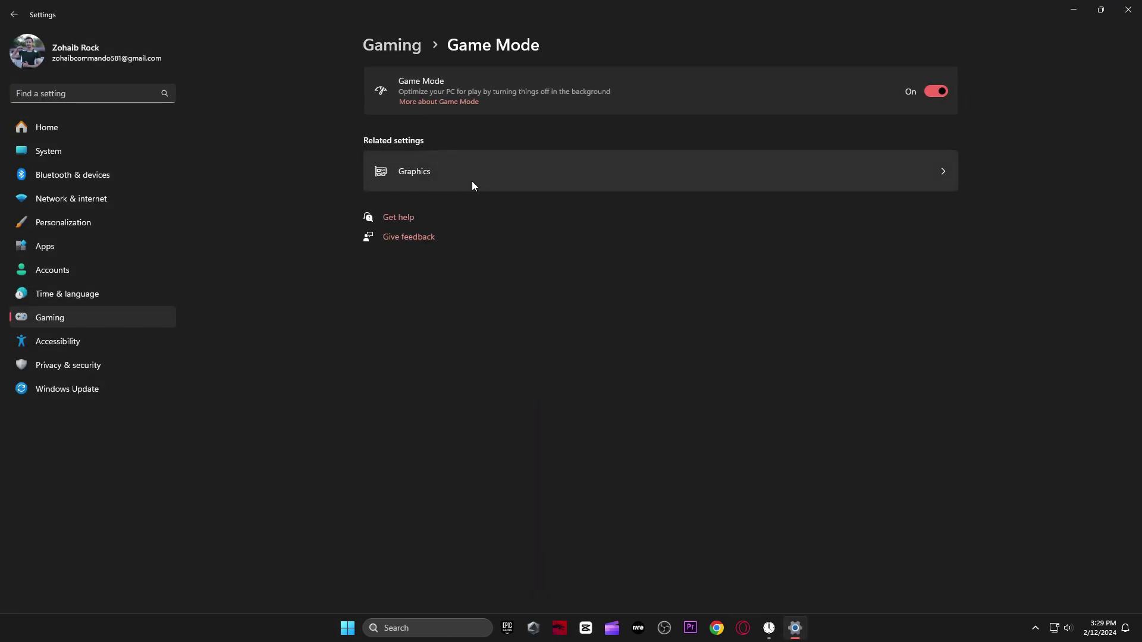
pyautogui.click(473, 178)
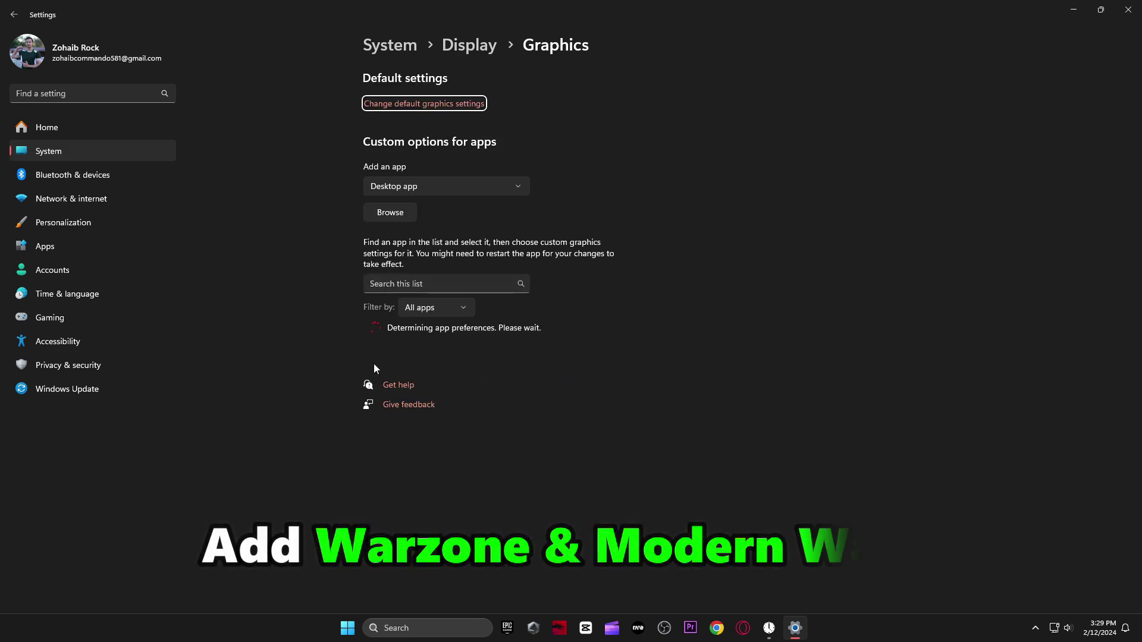
pyautogui.scroll(-3, 541, 391)
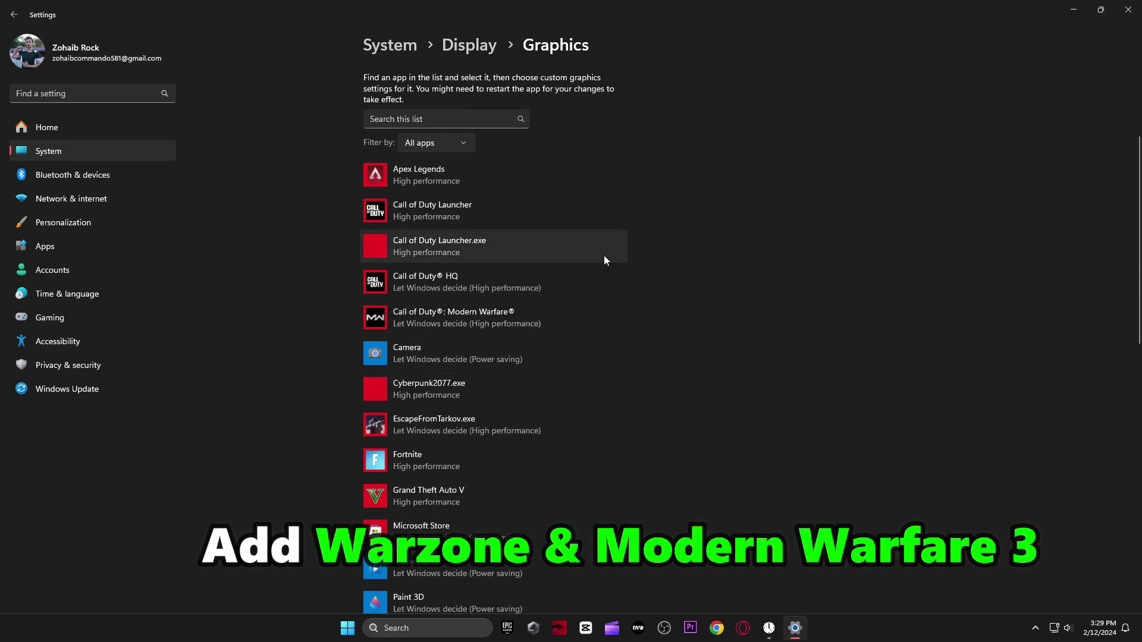
# Remove the Call of Duty Launcher entry from the graphics app list, and check the Modern Warfare and Call of Duty HQ entries
pyautogui.click(488, 211)
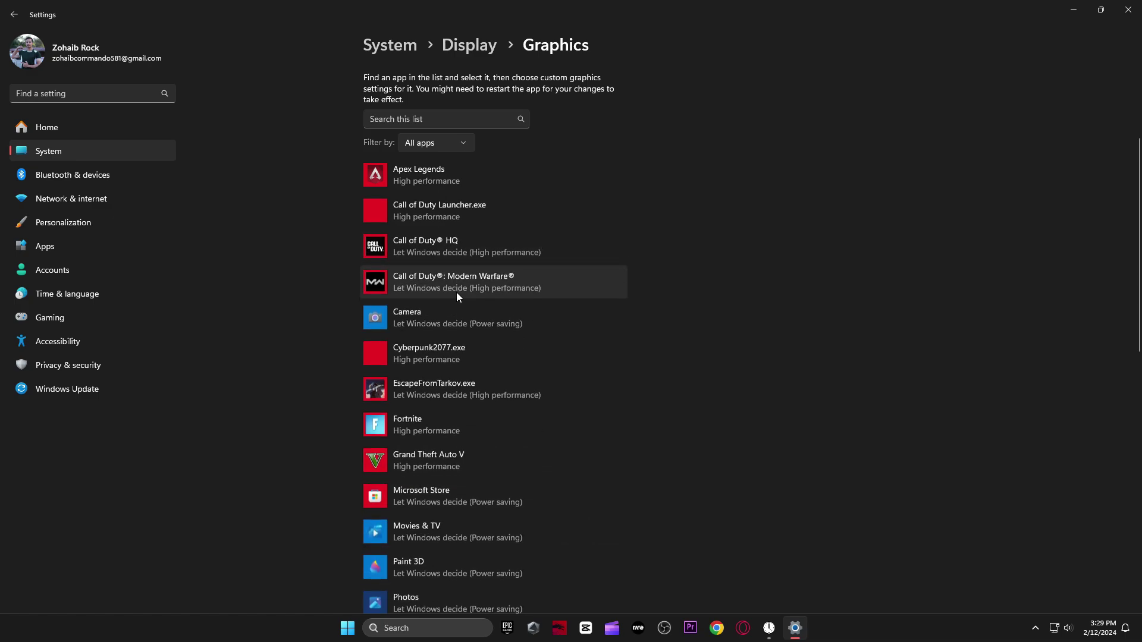
pyautogui.click(495, 280)
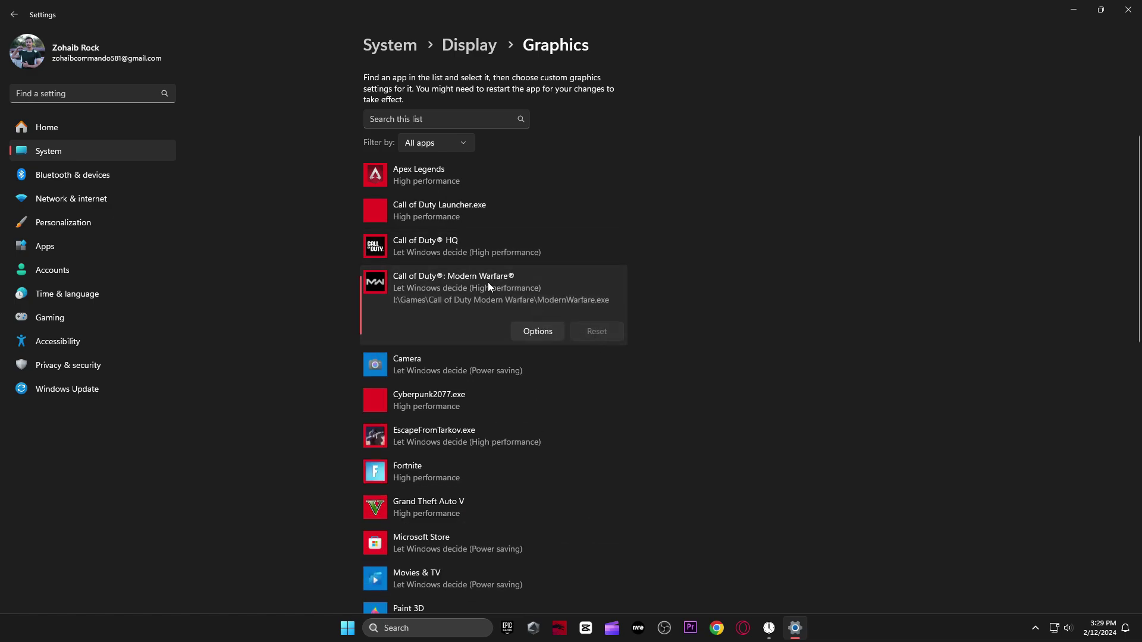
pyautogui.click(496, 254)
# Add Call of Duty Launcher from the J: drive's Call of Duty folder to the custom graphics apps and choose its graphics preference
pyautogui.scroll(5, 500, 230)
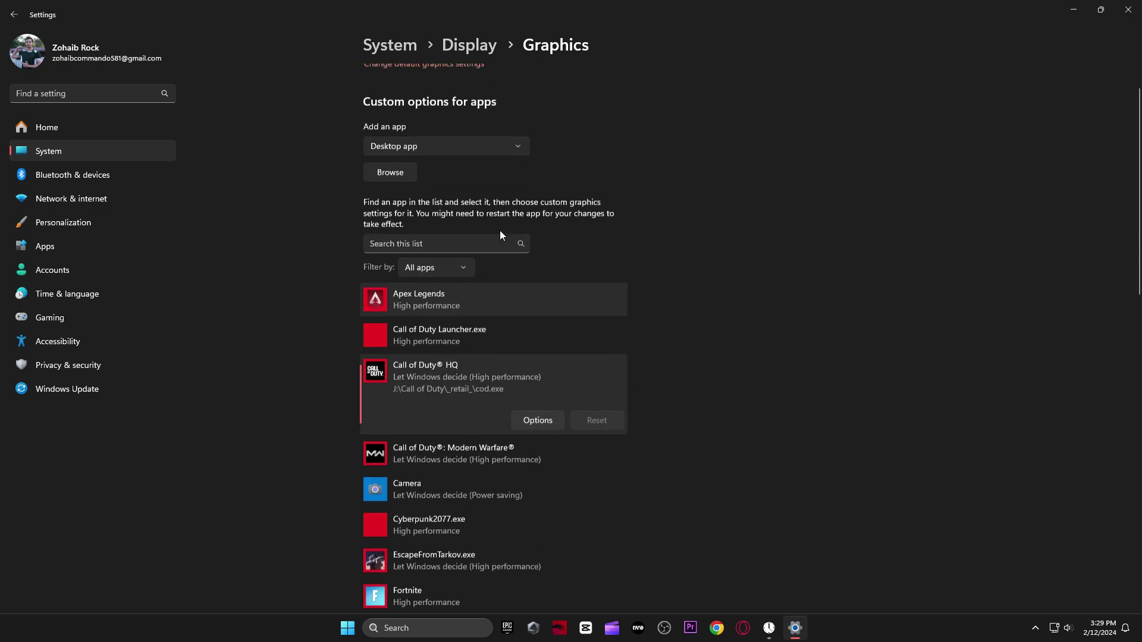
pyautogui.click(402, 209)
pyautogui.click(186, 171)
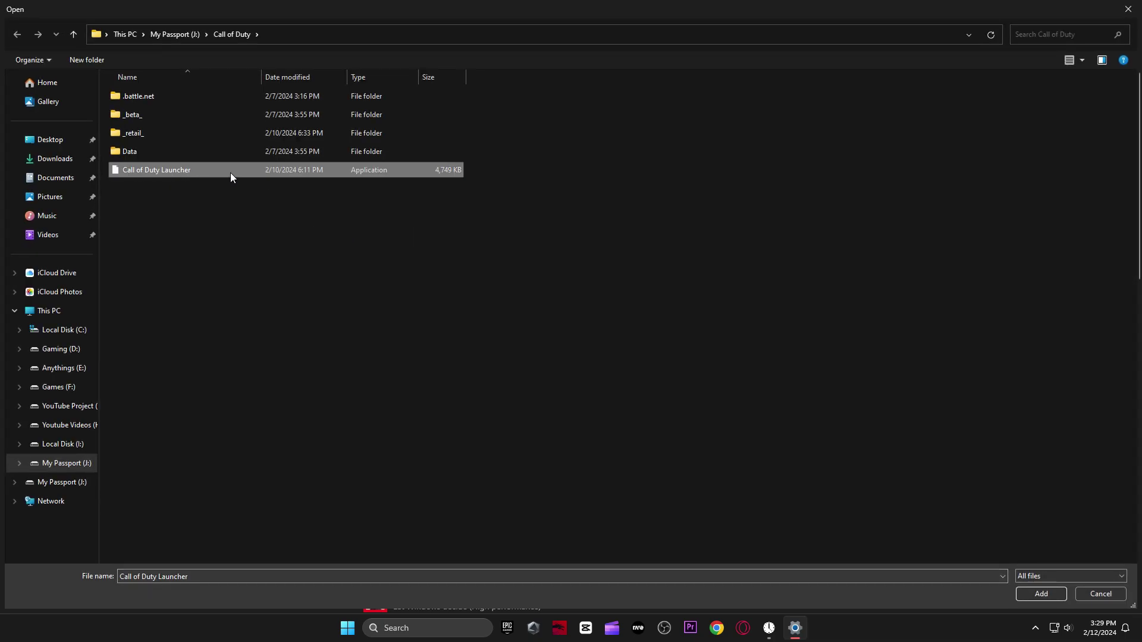
pyautogui.click(1041, 593)
pyautogui.click(373, 370)
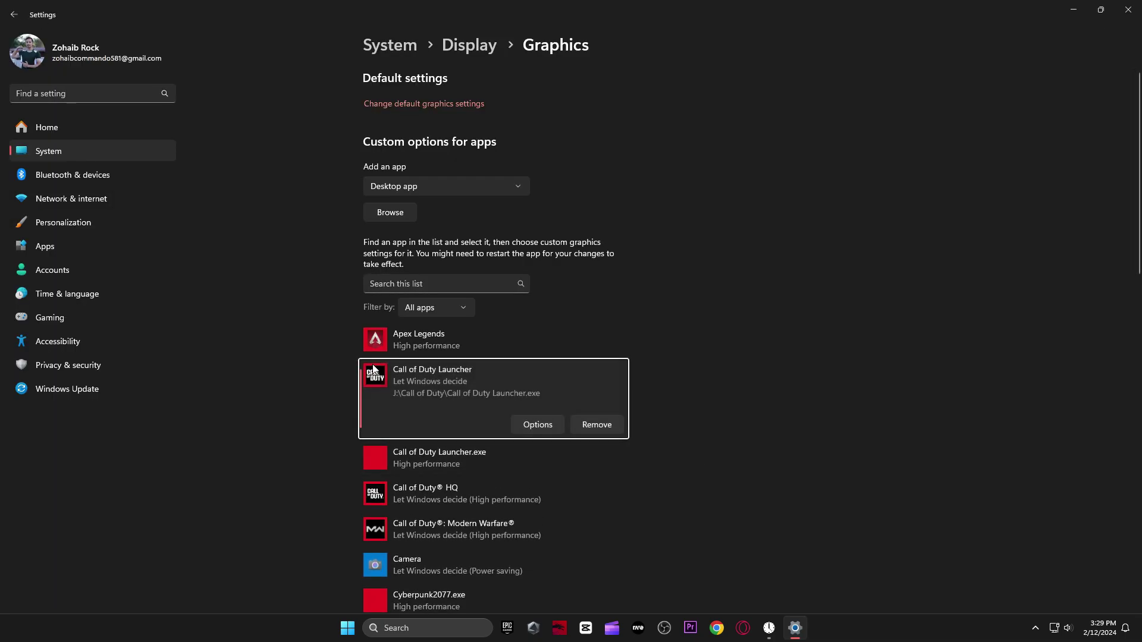
pyautogui.click(534, 427)
pyautogui.click(494, 309)
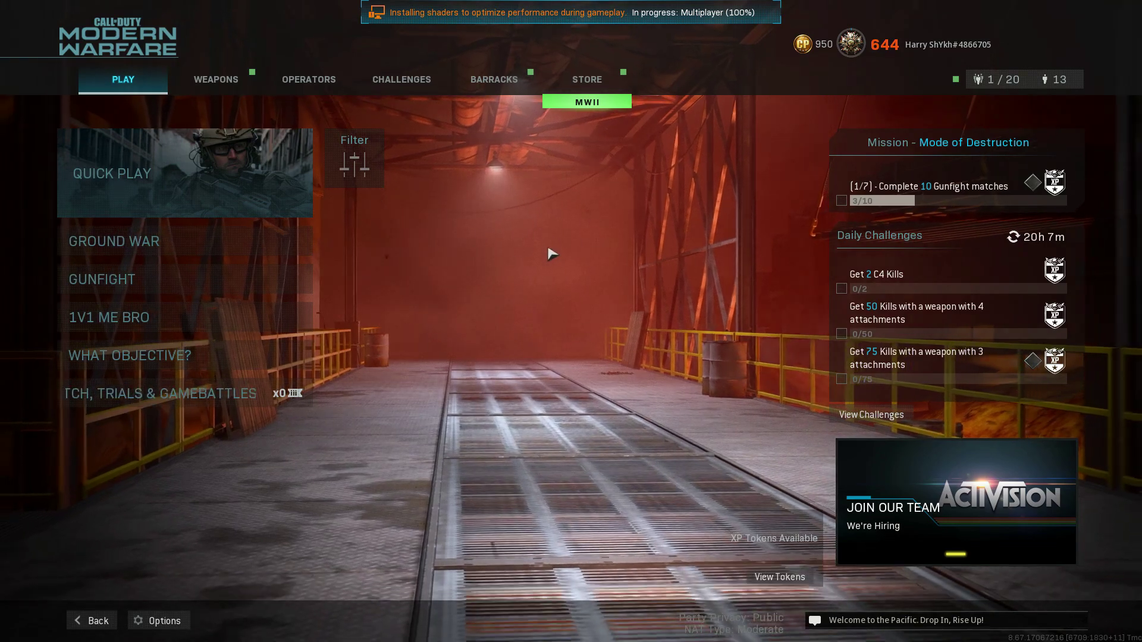
# Open the graphics options in Call of Duty Modern Warfare and review the display settings
pyautogui.click(178, 622)
pyautogui.click(260, 82)
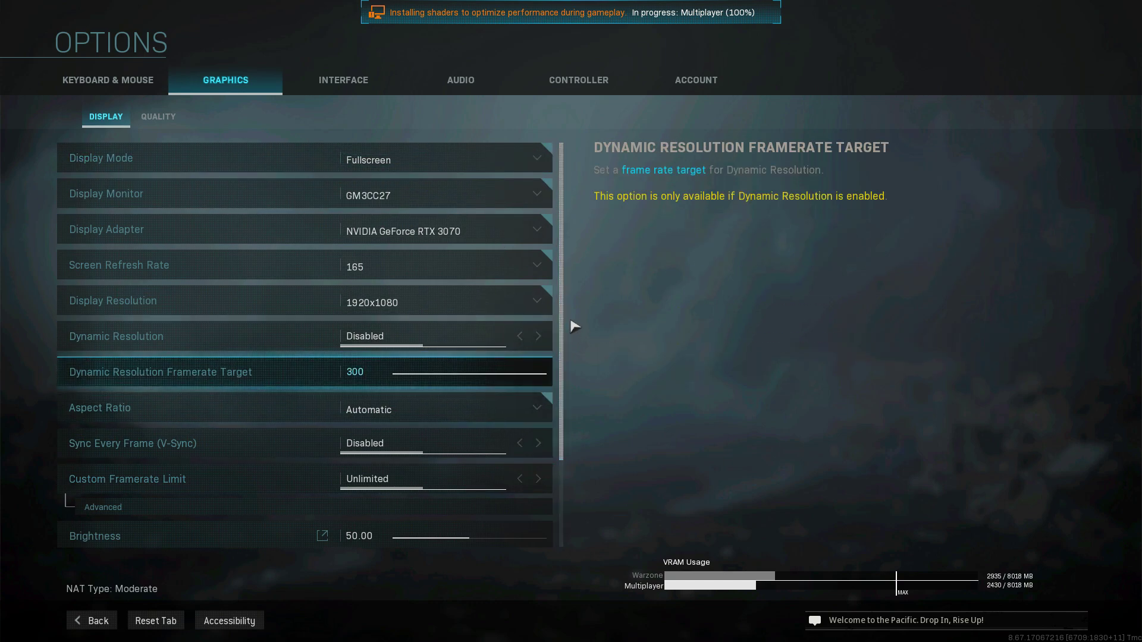
pyautogui.moveTo(566, 306); pyautogui.dragTo(569, 423)
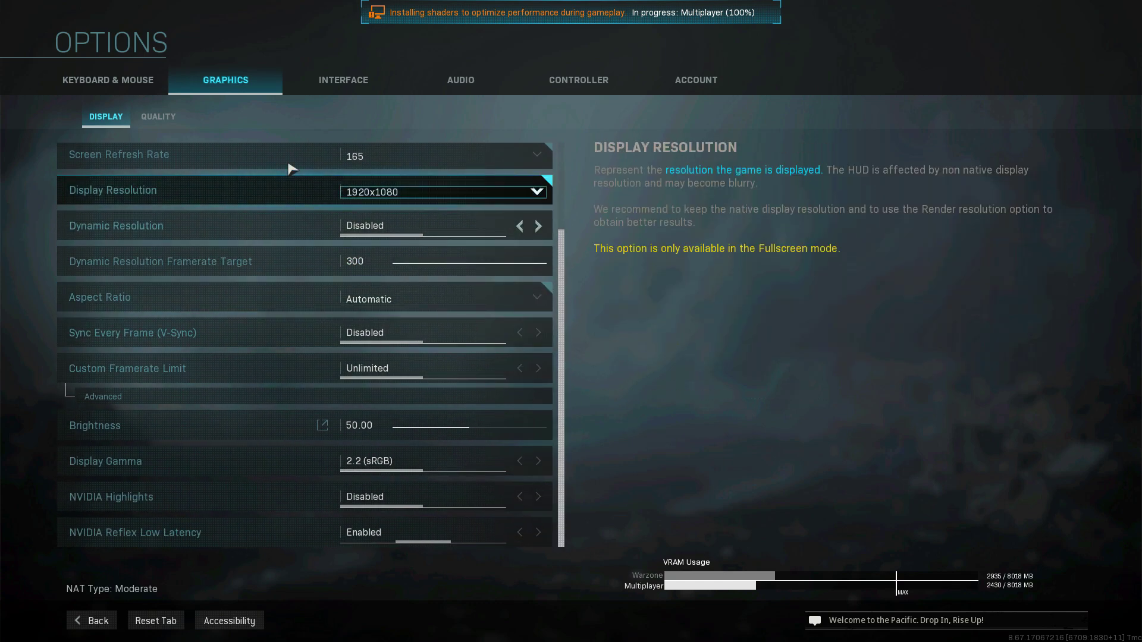
# Review the game's graphics quality settings, from details and textures through post-processing effects to shadow and lighting
pyautogui.click(158, 117)
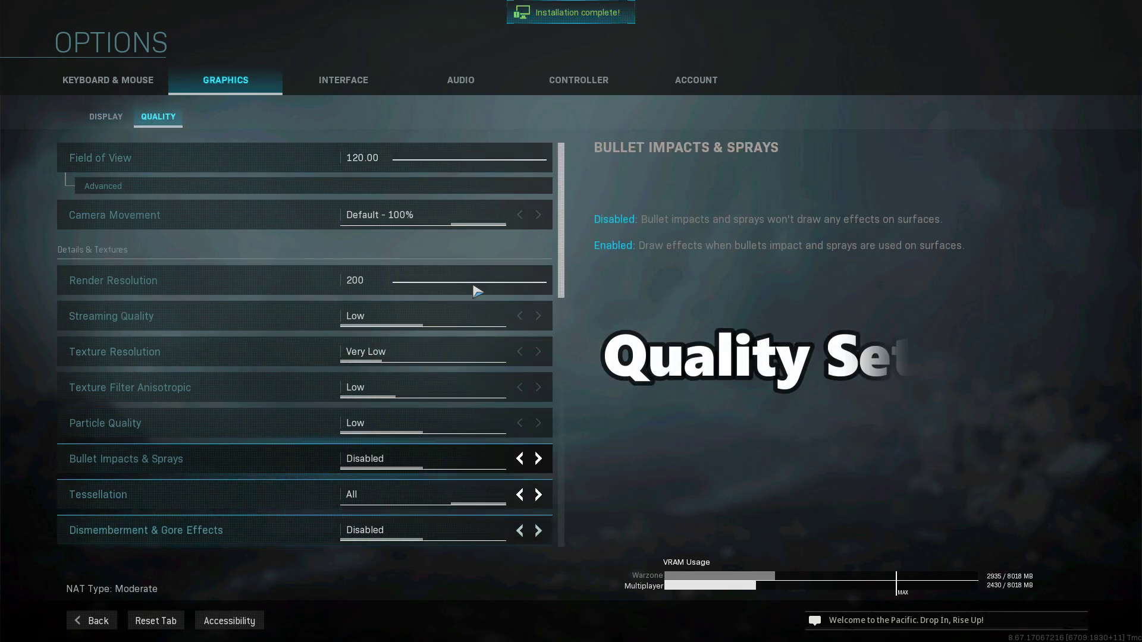
pyautogui.scroll(-1, 565, 292)
pyautogui.scroll(-5, 565, 292)
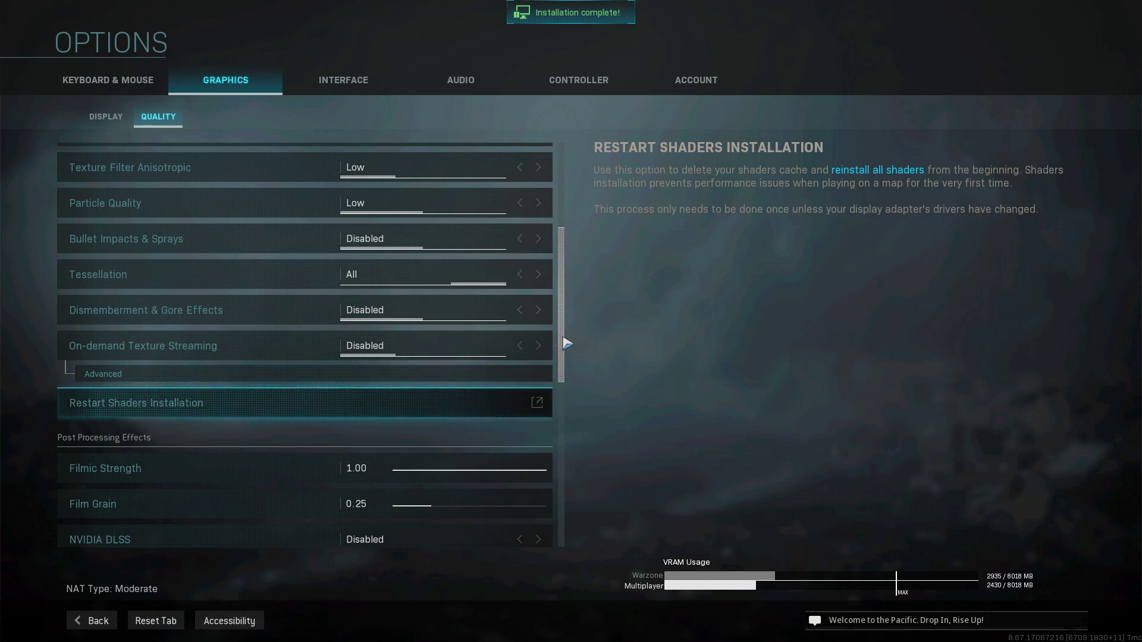
pyautogui.moveTo(564, 339); pyautogui.dragTo(564, 428)
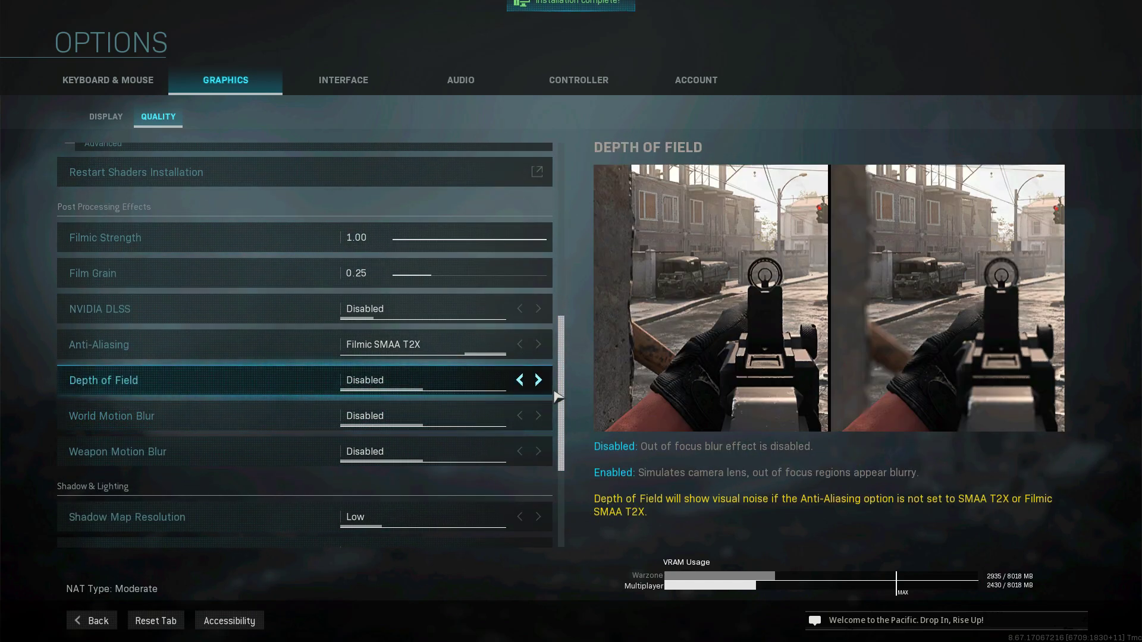
pyautogui.scroll(-5, 563, 391)
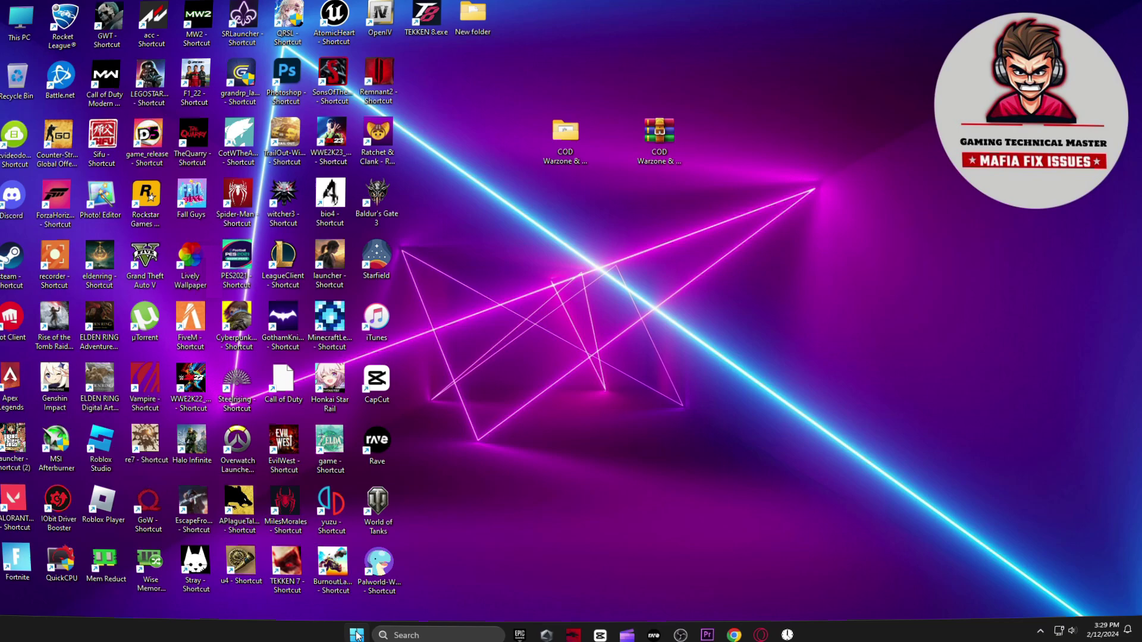
# Open the Windows power options to restart the PC and apply the changes
pyautogui.press('super')
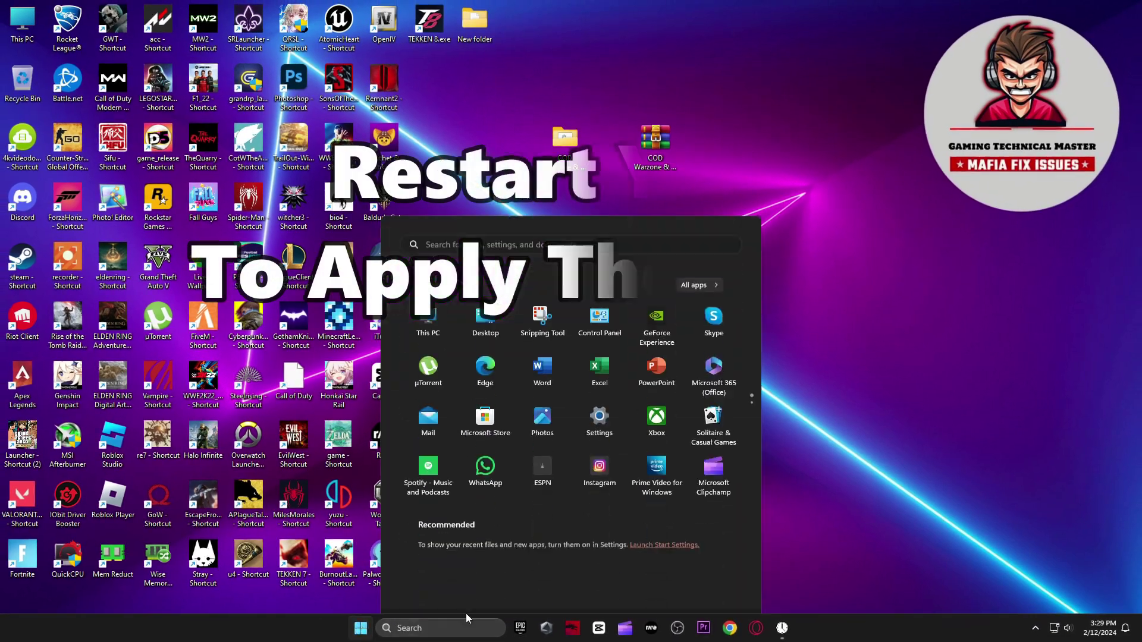
pyautogui.click(717, 587)
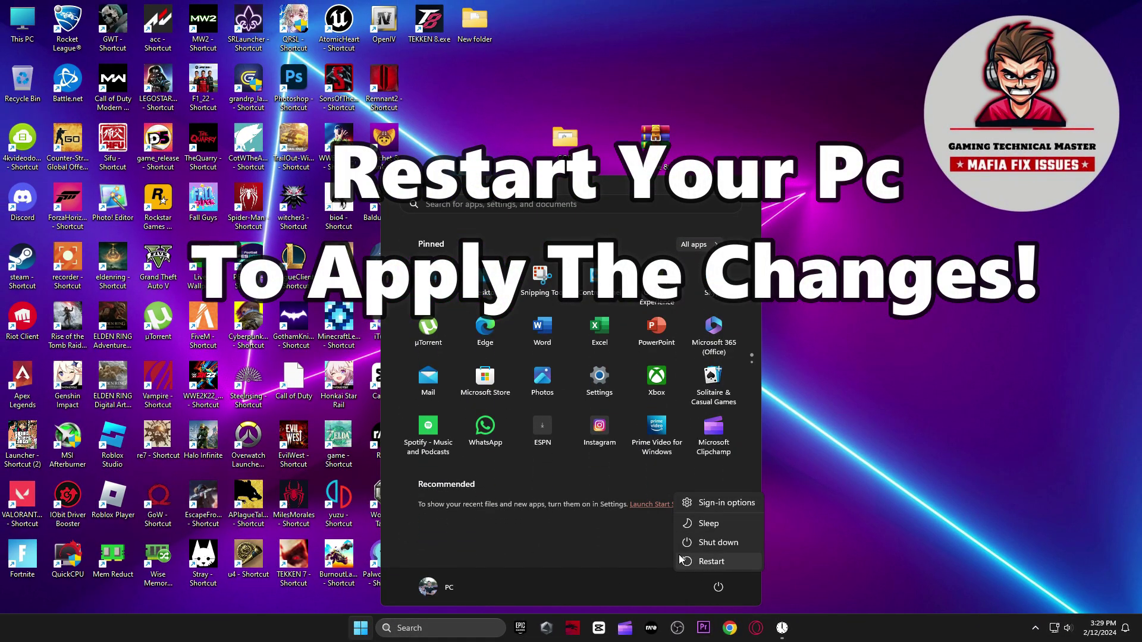